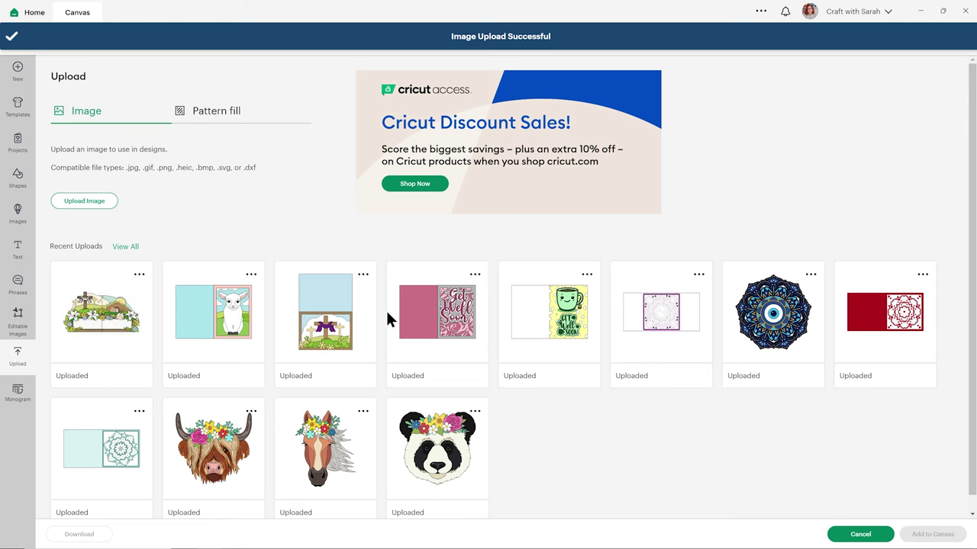
Step: Add the uploaded Easter cross sign image from the recent uploads to the canvas
left_click(109, 281)
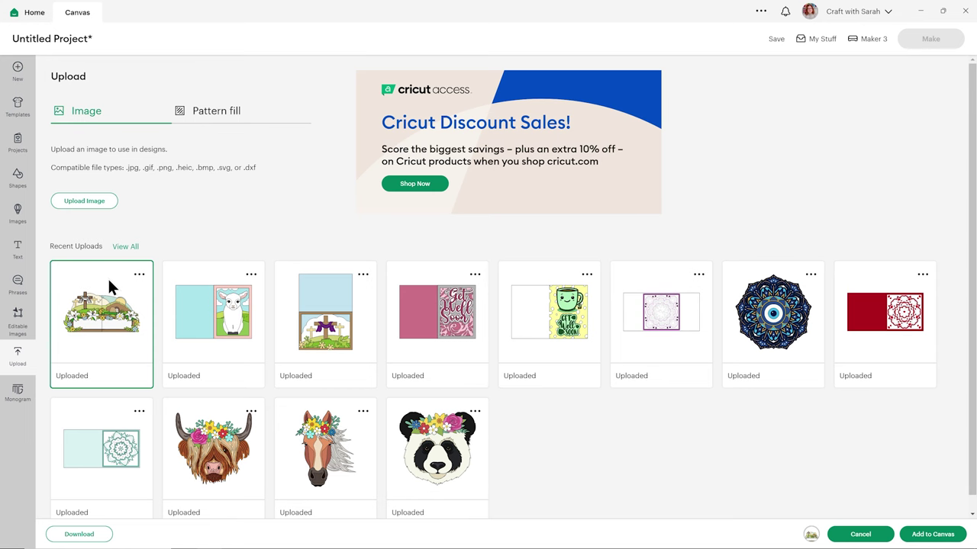
left_click(933, 532)
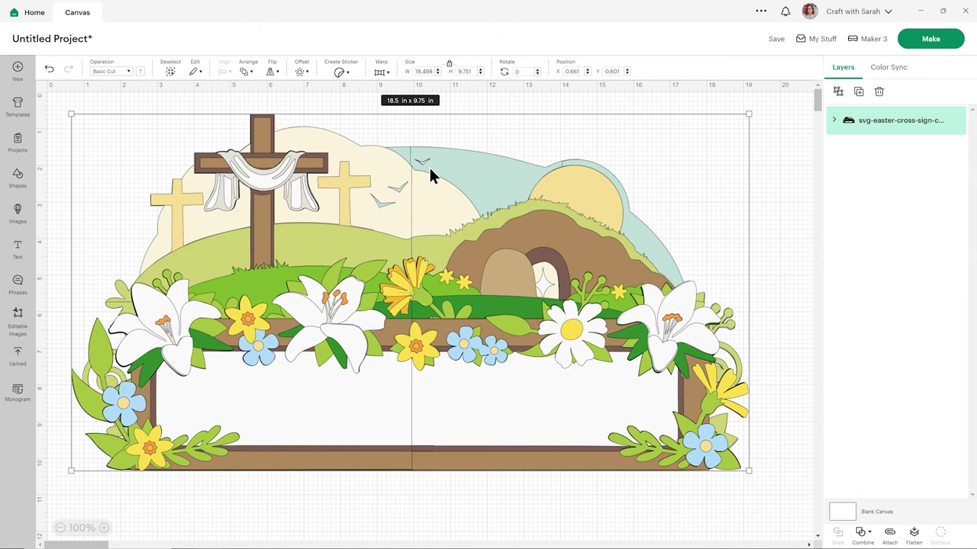
left_click_drag(429, 166, 431, 167)
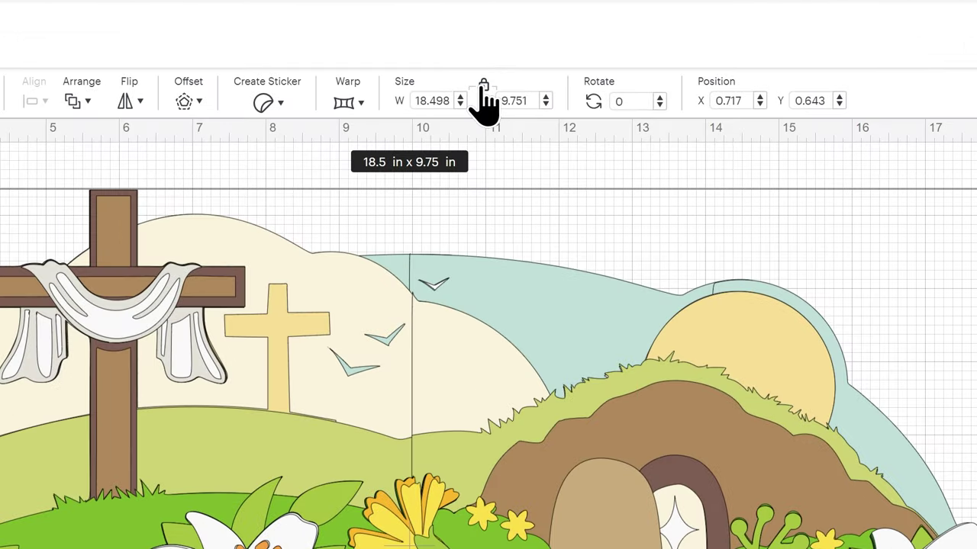
Step: Resize the Easter cross sign design to 18.5 in wide by 9.75 in high
left_click(484, 99)
left_click_drag(436, 100, 451, 100)
key("BackSpace")
key("BackSpace")
type("5")
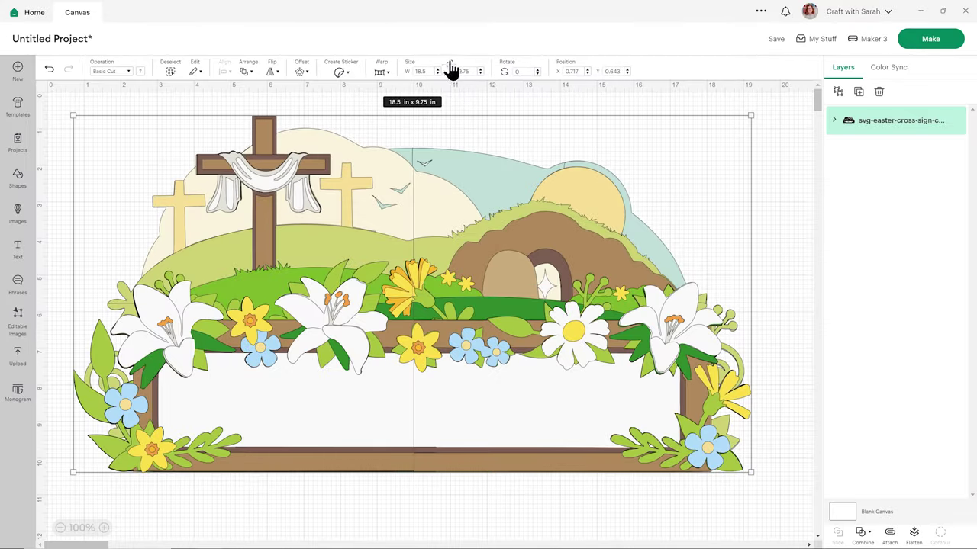
left_click(767, 248)
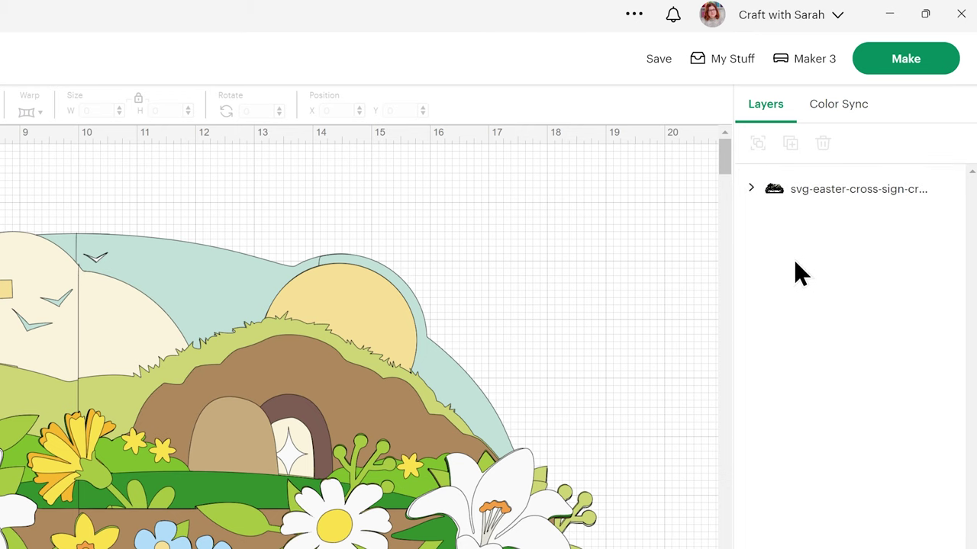
Step: Expand the Easter cross sign's layer group and examine its cut layers, including both halves of the light-brown sign frame
left_click(751, 188)
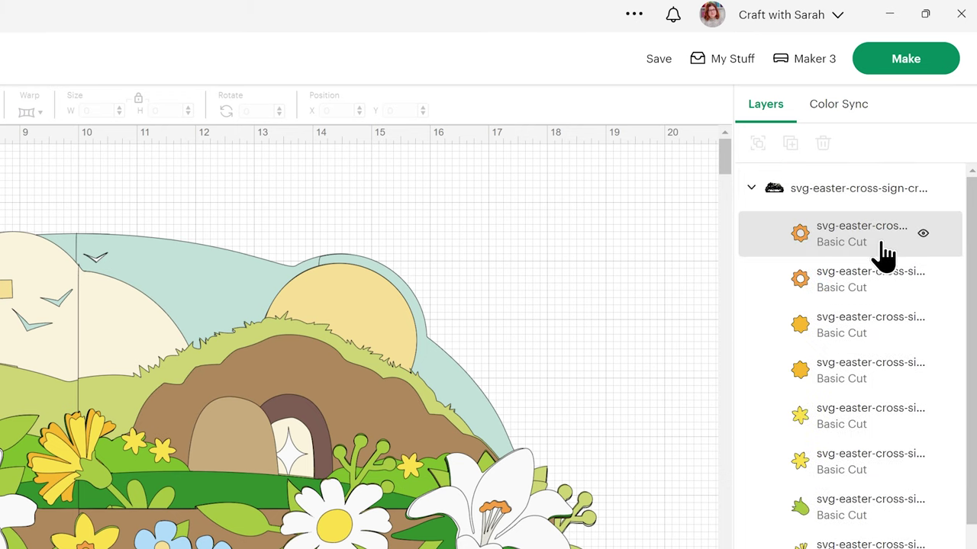
scroll(877, 253, "down", 3)
scroll(879, 244, "down", 3)
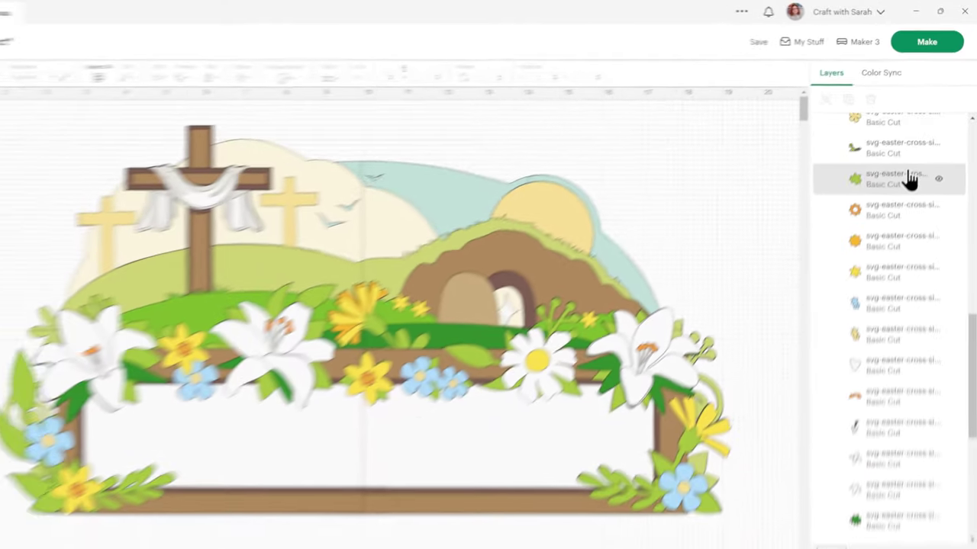
scroll(914, 166, "down", 5)
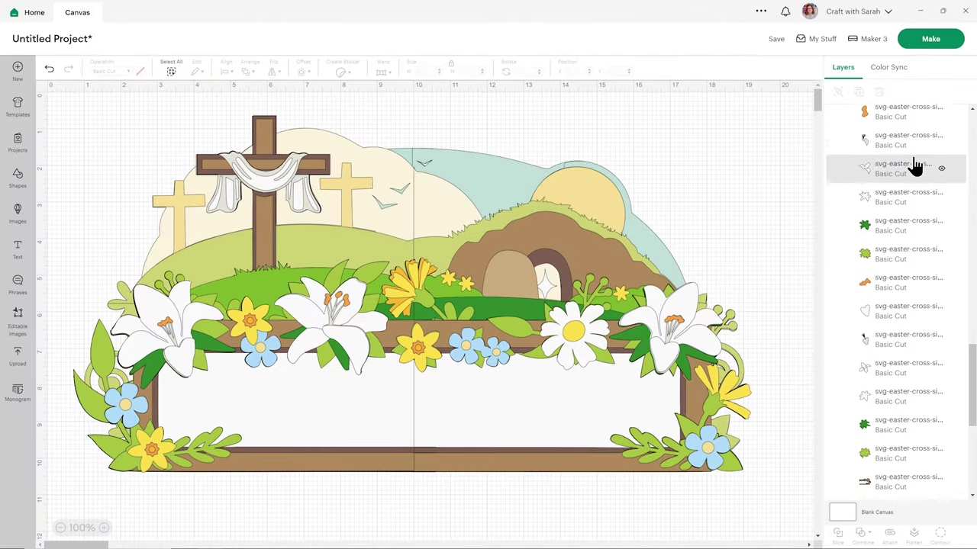
scroll(914, 166, "down", 6)
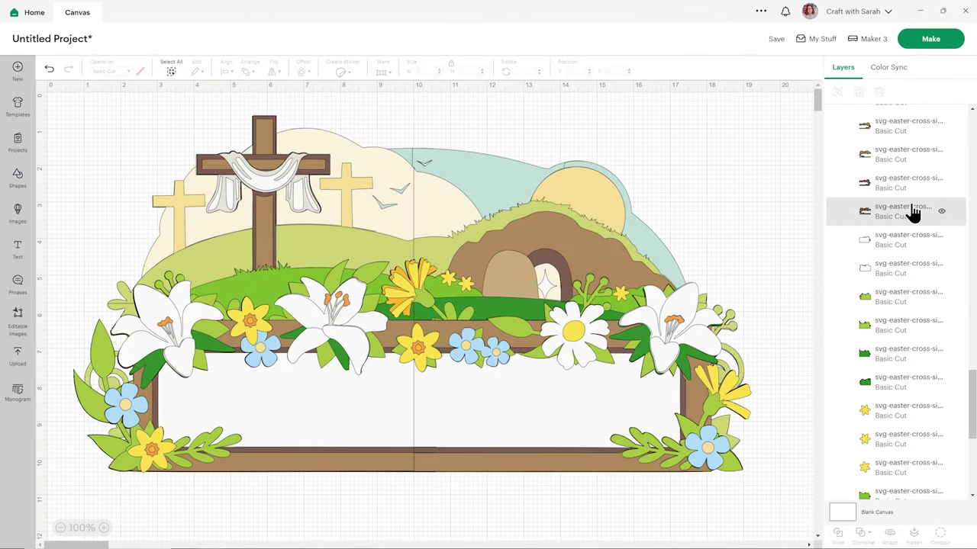
scroll(909, 213, "up", 2)
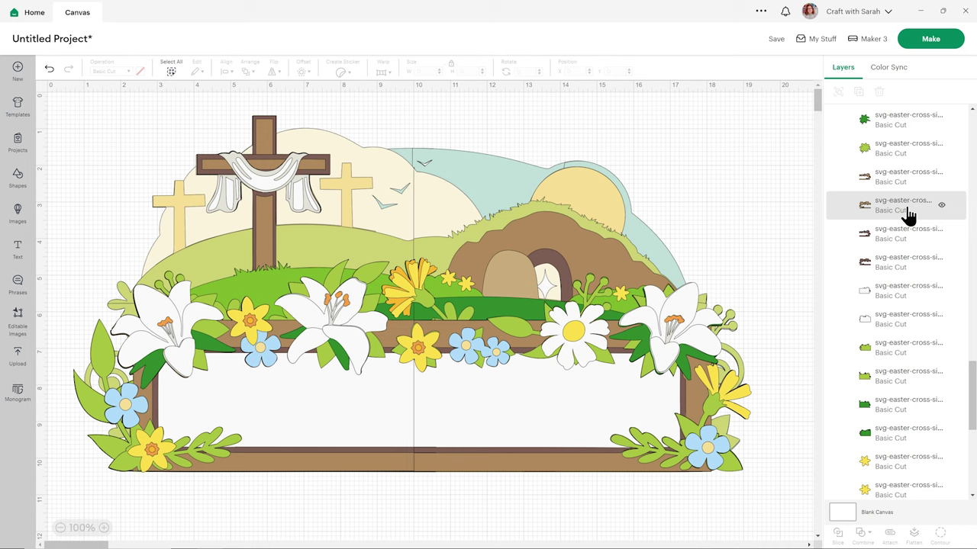
left_click(904, 191)
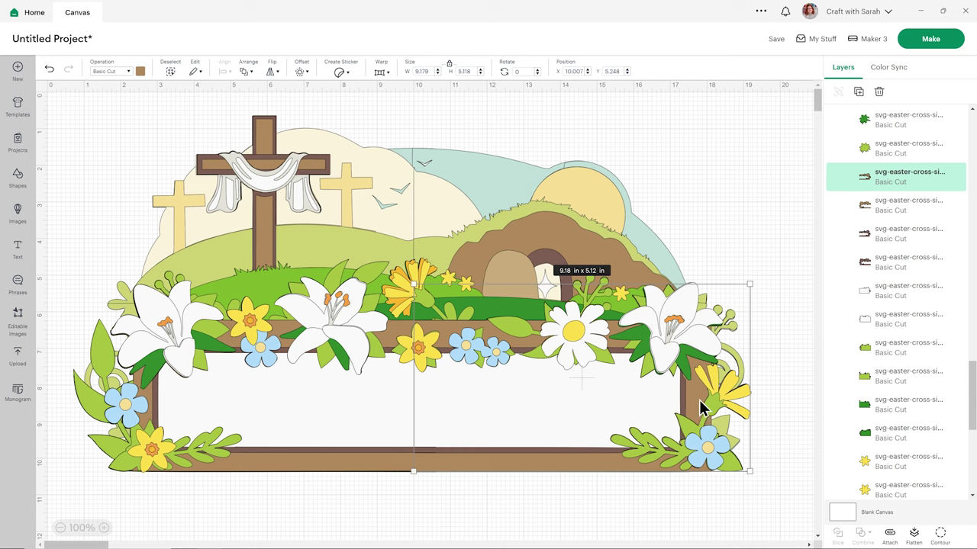
left_click(883, 218)
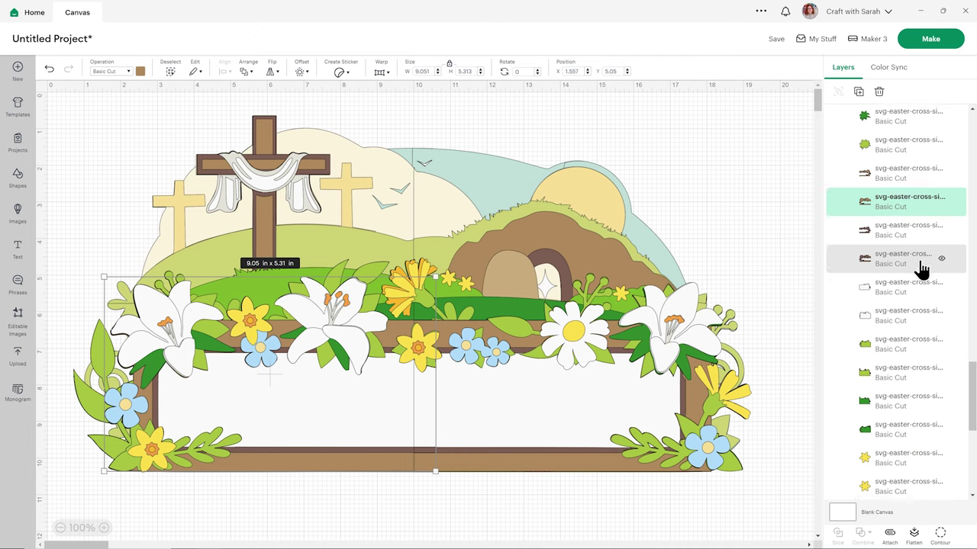
Step: Examine the remaining cut layers, especially the pale-teal background pieces near the end of the group, and reselect the whole design
scroll(917, 267, "down", 5)
scroll(920, 275, "down", 7)
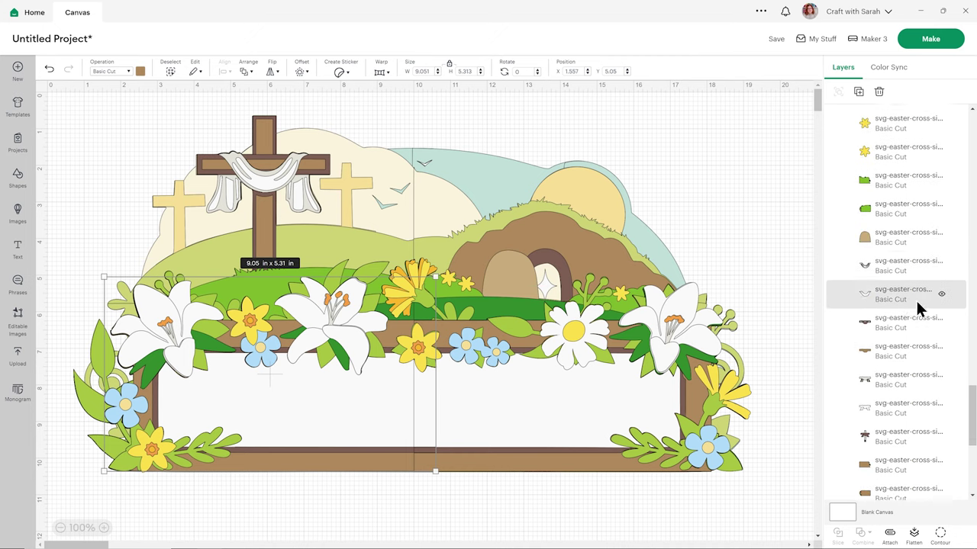
scroll(917, 309, "down", 4)
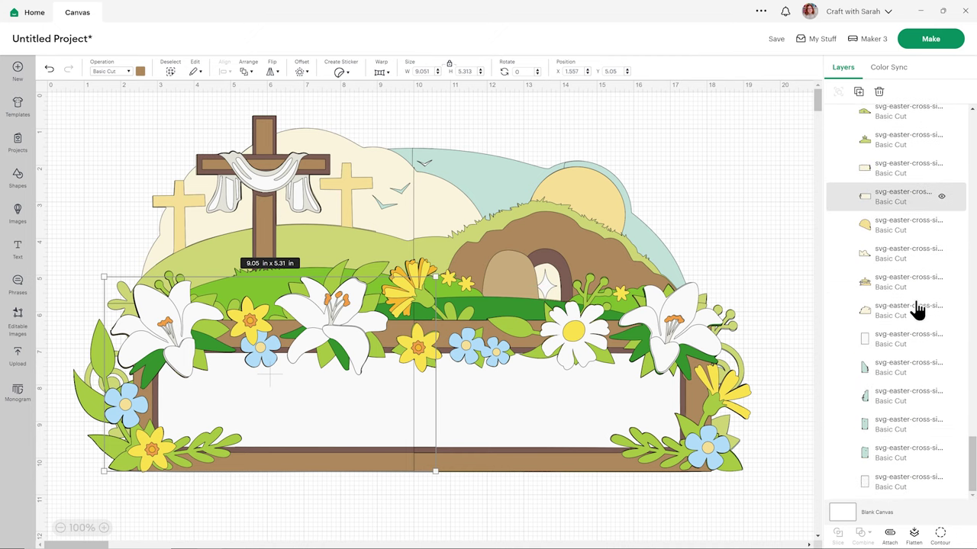
left_click(912, 372)
left_click(910, 399)
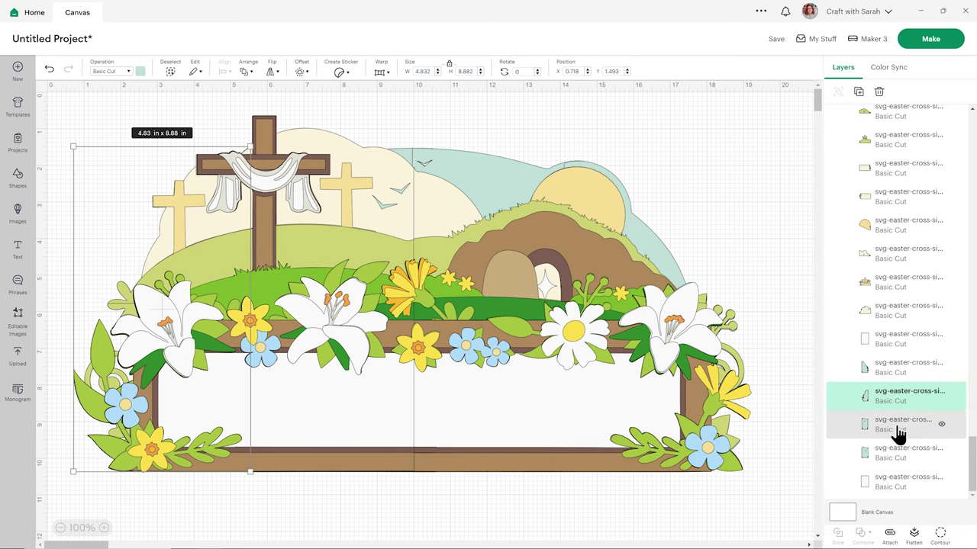
left_click(896, 432)
left_click(893, 452)
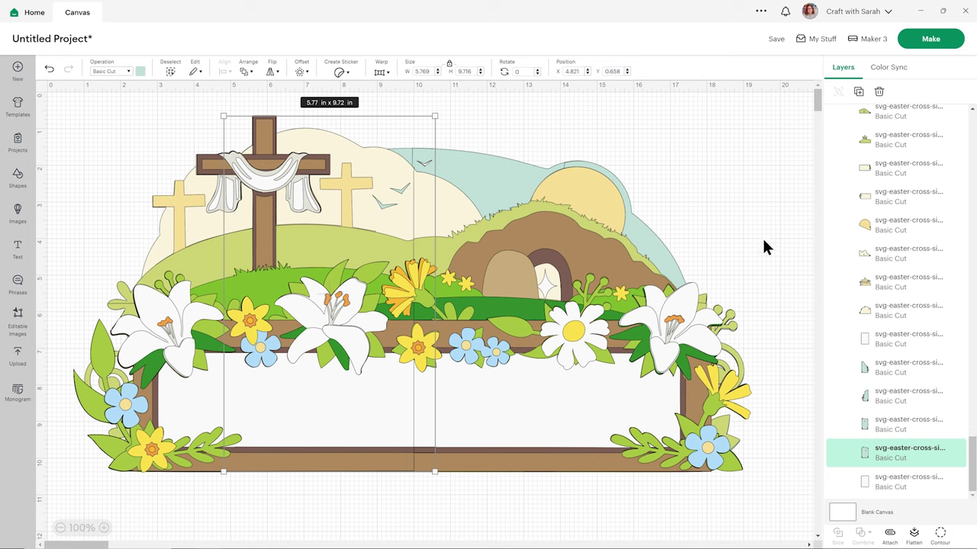
scroll(868, 224, "up", 5)
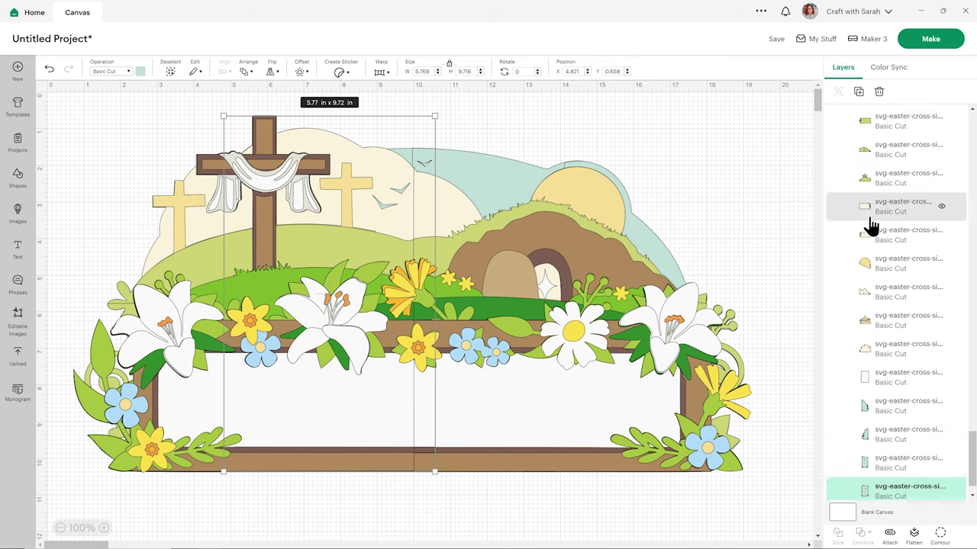
scroll(899, 296, "down", 5)
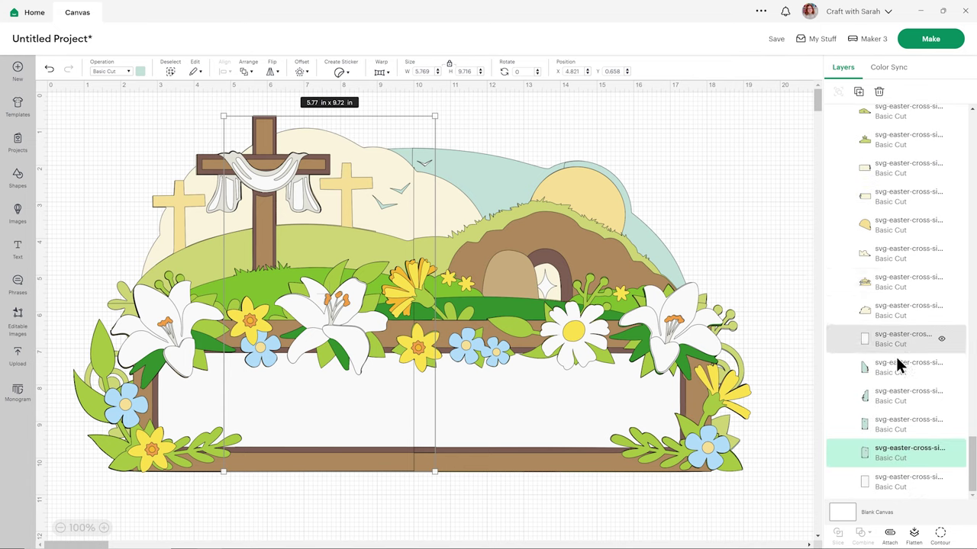
left_click_drag(972, 471, 964, 135)
left_click(930, 122)
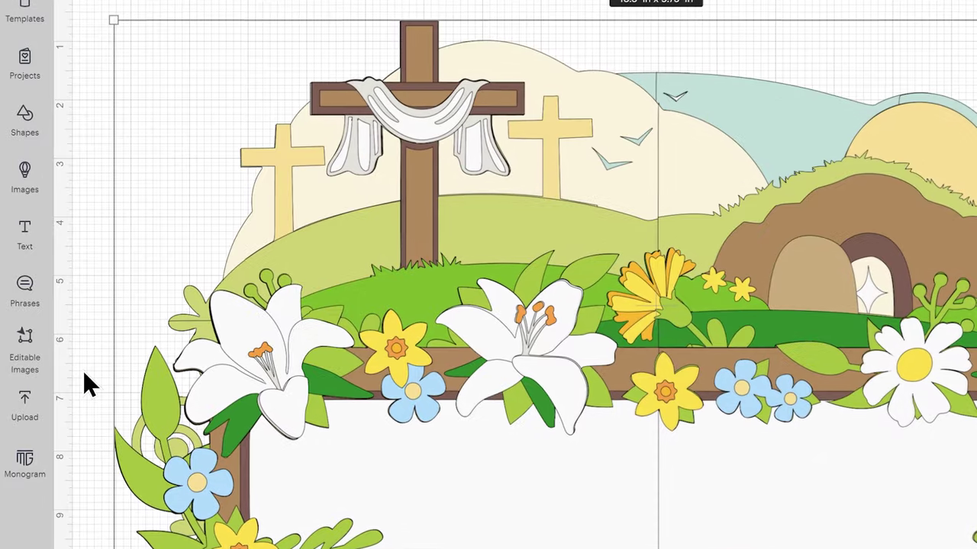
Step: Add the text "He" and place it on the left half of the white sign panel at about 1.9 in wide
left_click(30, 238)
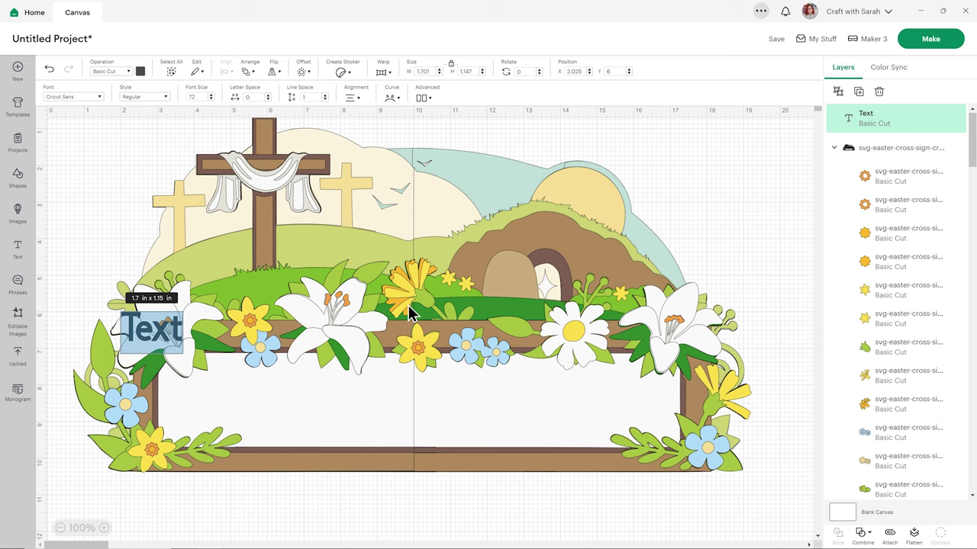
type("He")
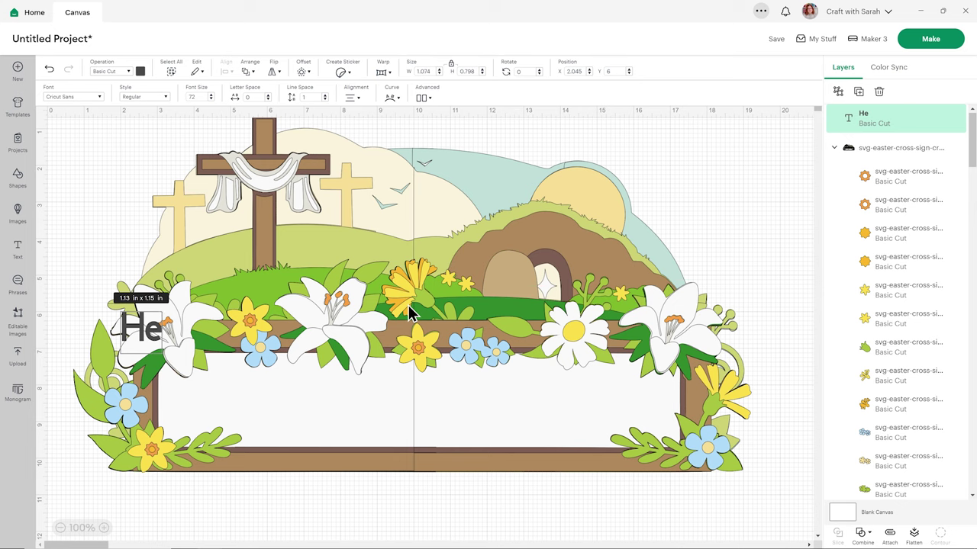
left_click(173, 342)
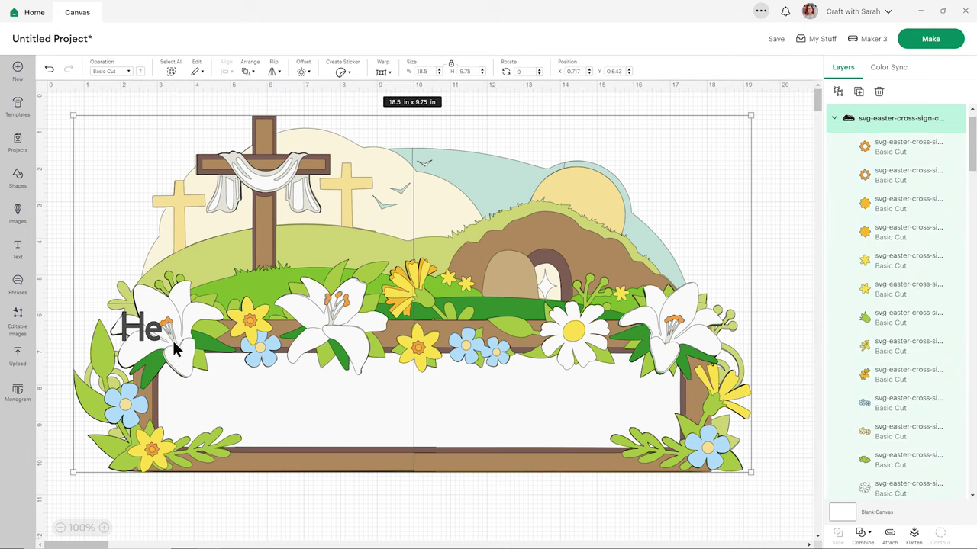
left_click(869, 130)
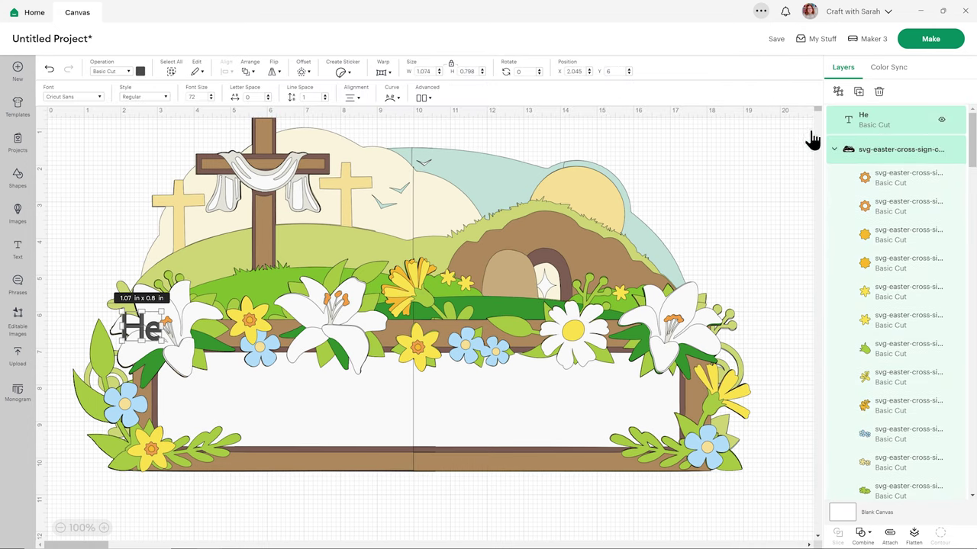
left_click_drag(164, 341, 262, 400)
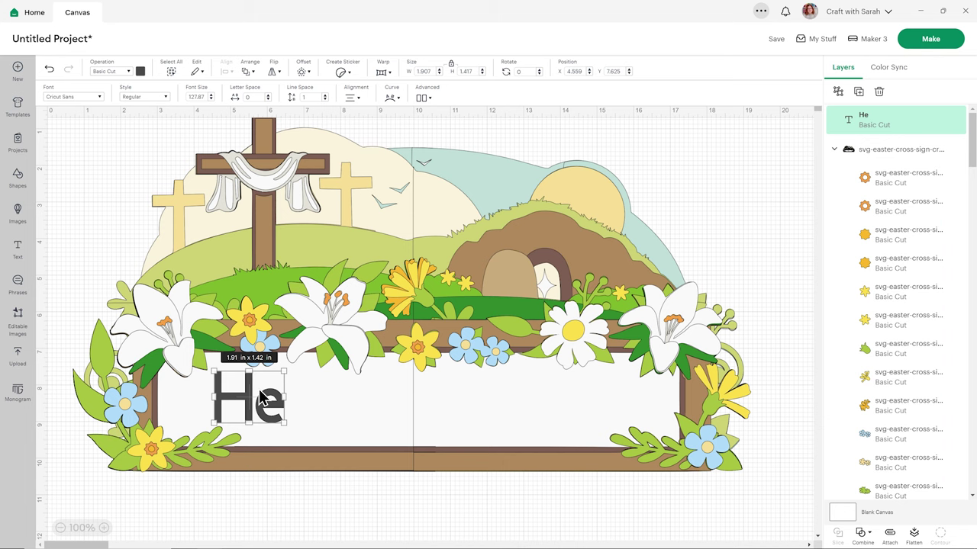
Step: Find the Double Whipped font by searching for "whipped" and apply it to the "He" text
double_click(258, 391)
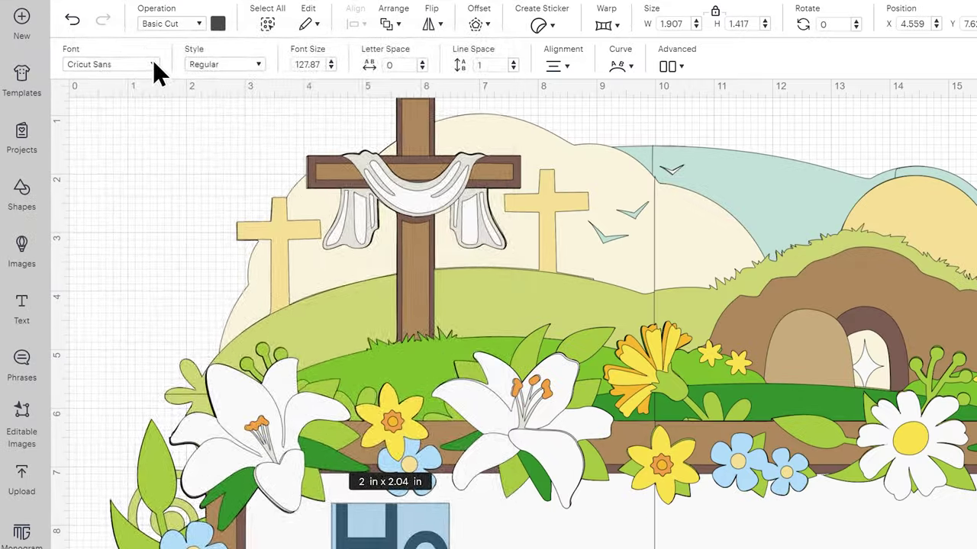
left_click(98, 97)
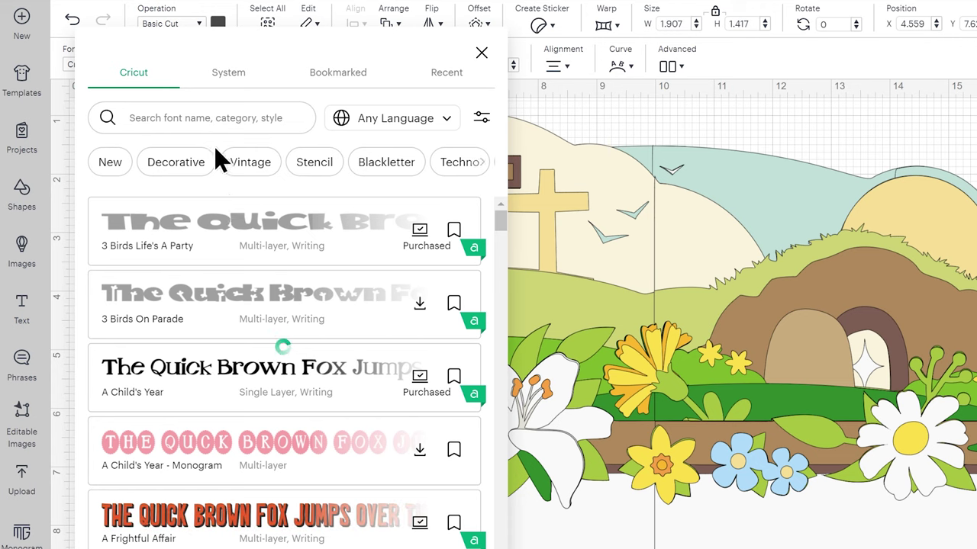
type("whipped")
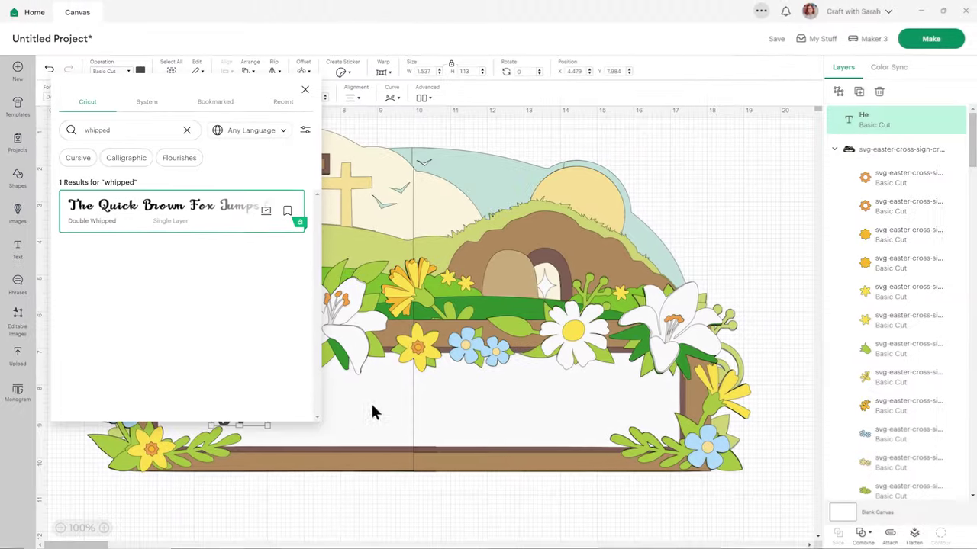
left_click(338, 513)
left_click(244, 412)
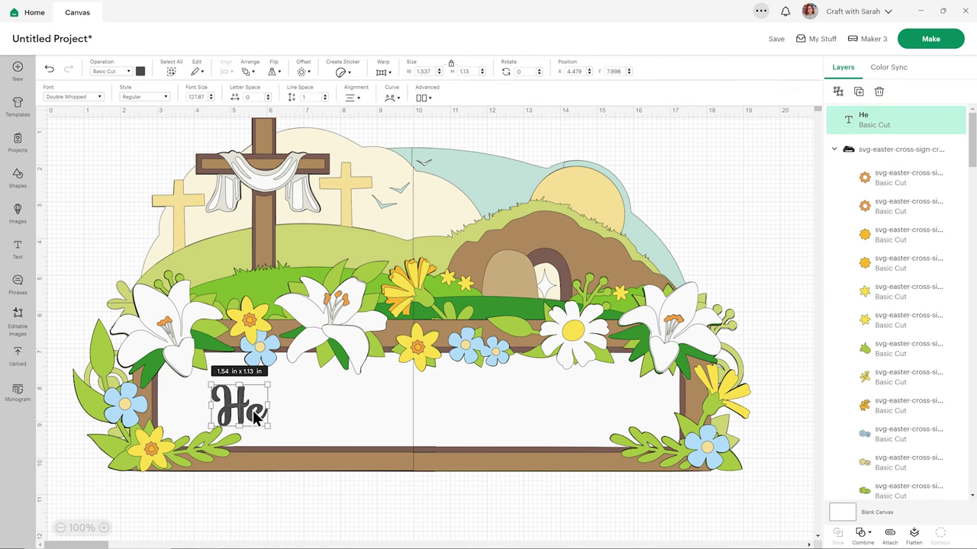
Step: Enlarge "He" to about 2.39 by 1.76 in and position it on the left half of the white sign panel
left_click_drag(272, 429, 314, 433)
left_click_drag(260, 394, 271, 417)
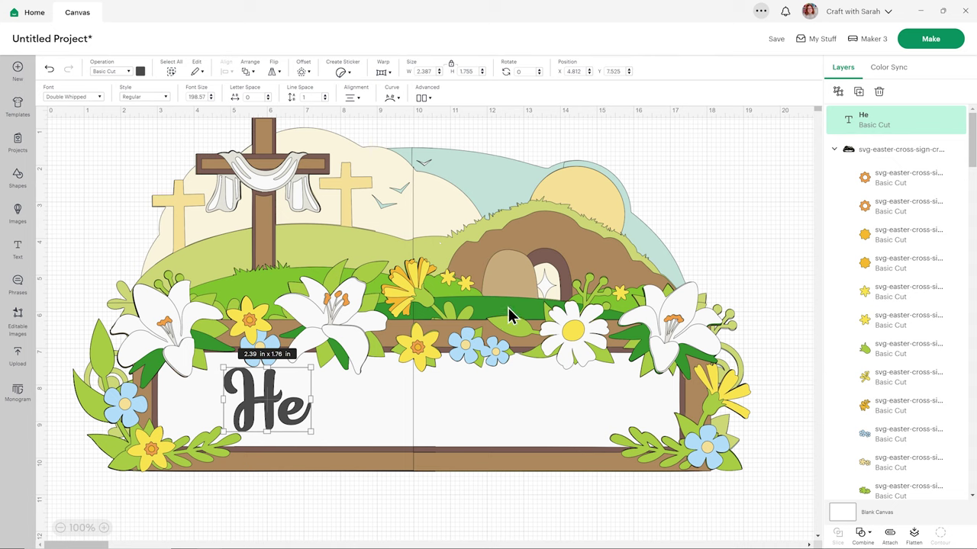
left_click_drag(271, 412, 258, 412)
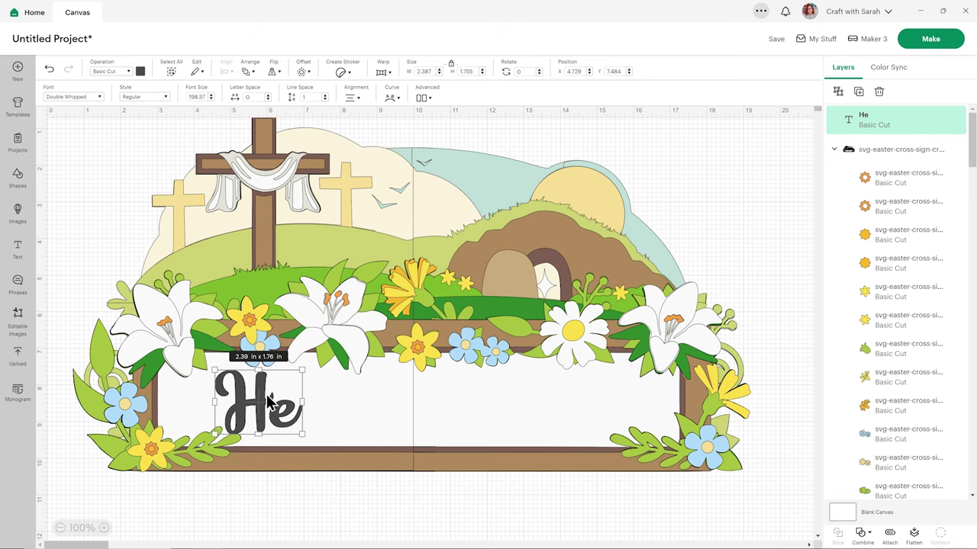
left_click(722, 238)
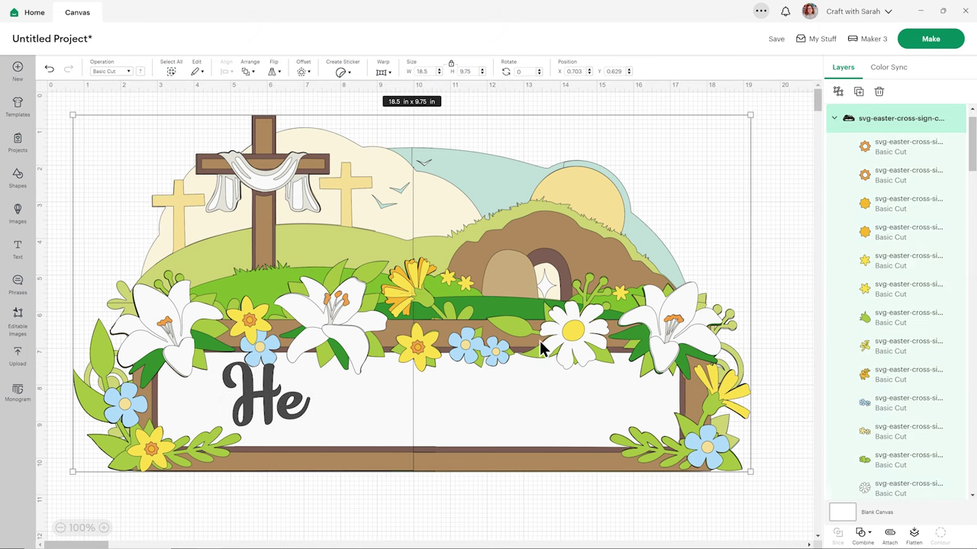
scroll(881, 157, "up", 1)
Step: Place the word "is" after "He" on the white sign panel, using an edited duplicate of the "He" text
left_click(883, 130)
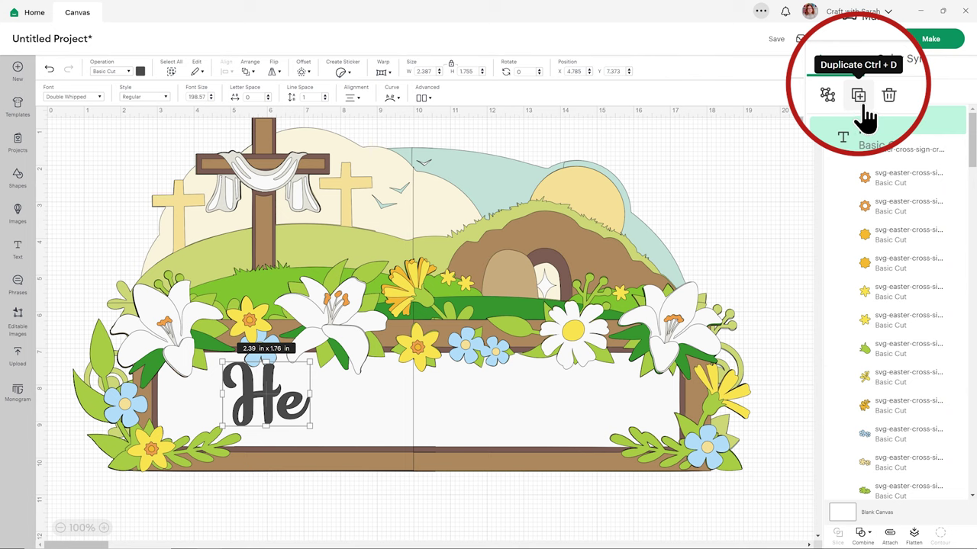
left_click(860, 103)
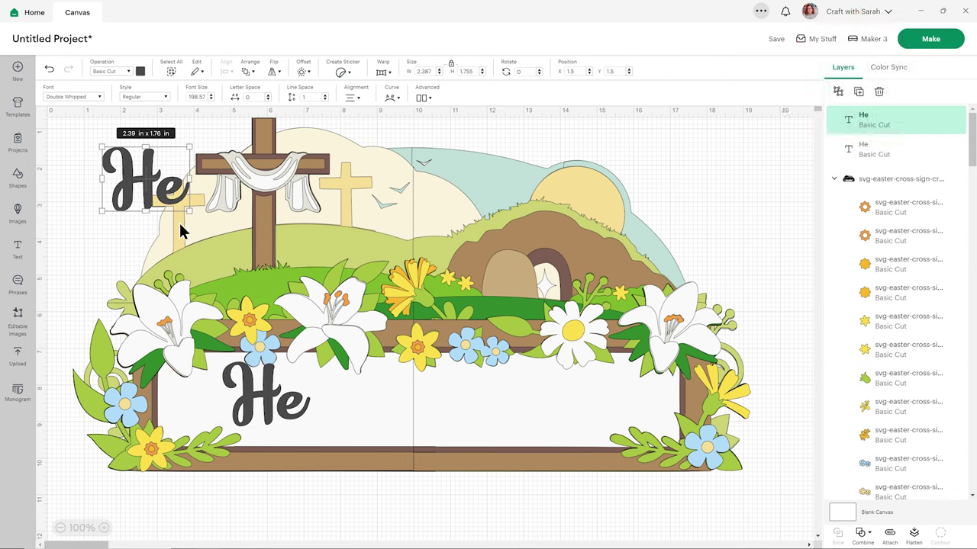
double_click(156, 177)
type("is")
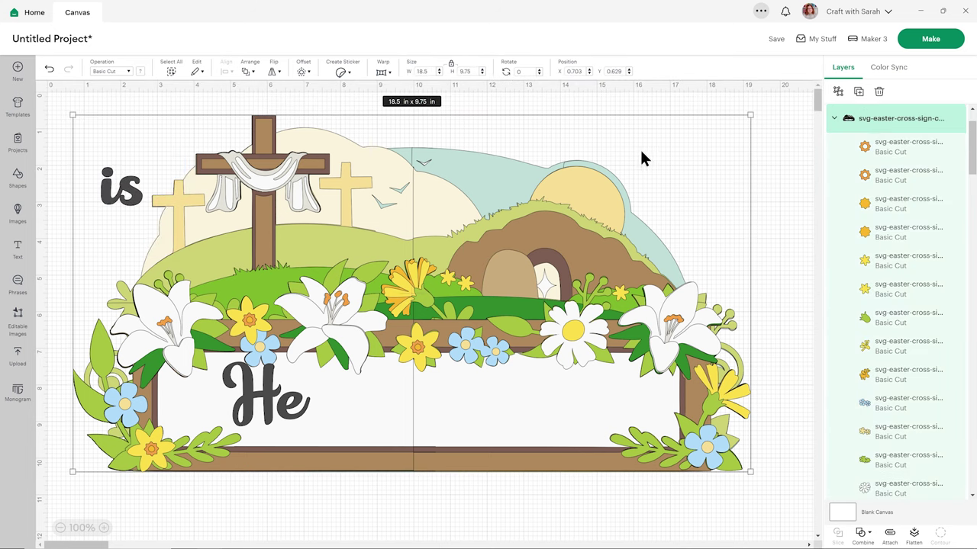
left_click(135, 195)
left_click_drag(136, 197, 364, 409)
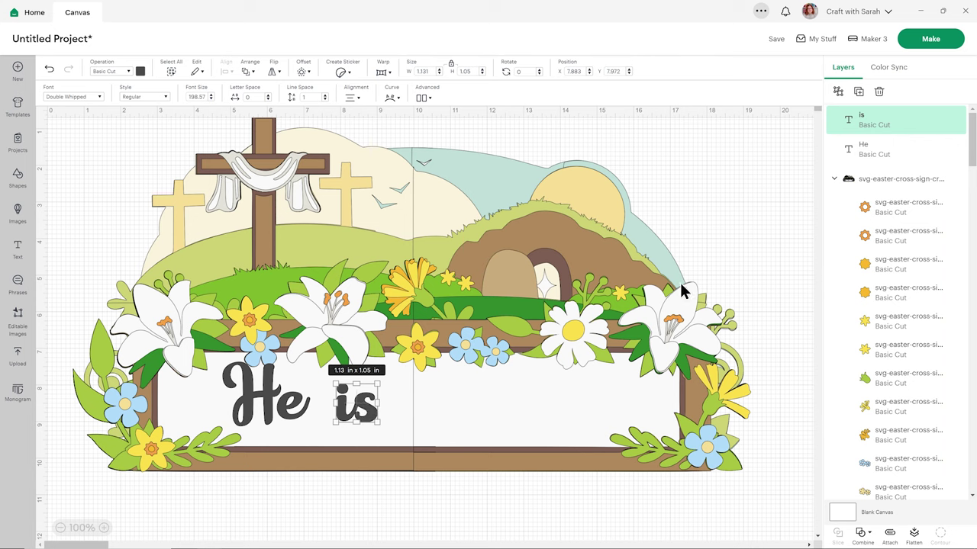
Step: Add the word "Risen" to the right of "is" on the white sign panel, using an edited duplicate of the "is" text
left_click(858, 92)
left_click_drag(145, 187, 525, 435)
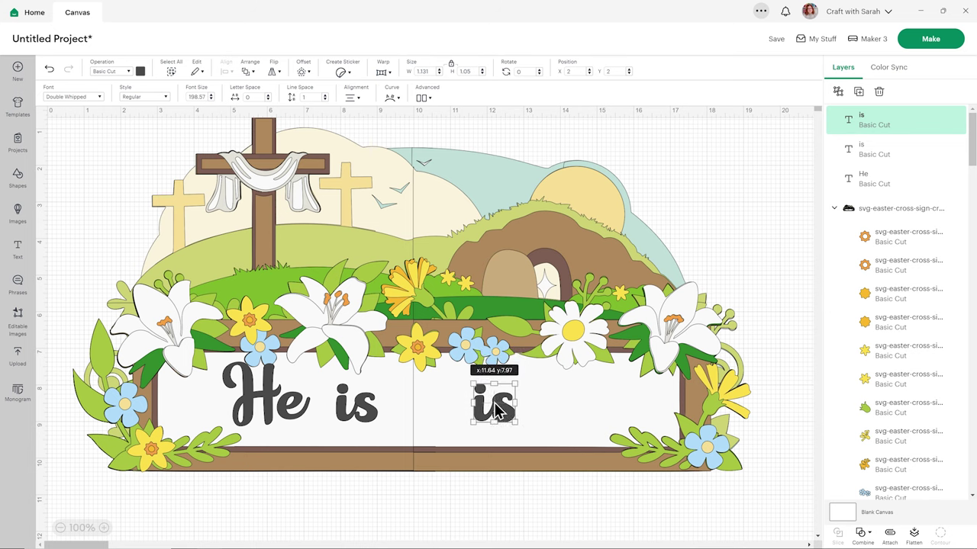
double_click(498, 404)
type("Risen")
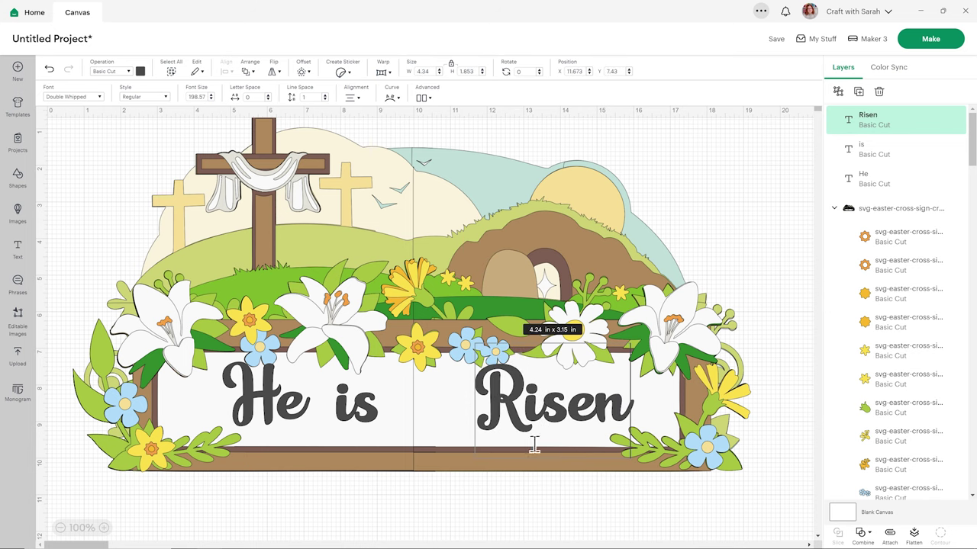
left_click_drag(528, 412, 624, 413)
left_click(599, 420)
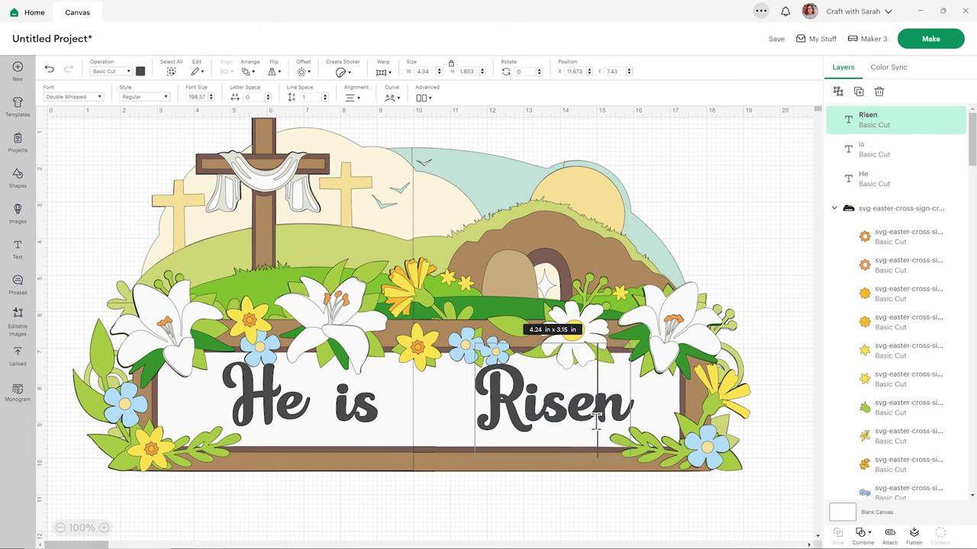
left_click(521, 537)
Step: Move the words "He", "is" and "Risen" closer together so they read as one evenly spaced line across the white panel
left_click_drag(532, 412, 502, 412)
left_click_drag(368, 416, 402, 417)
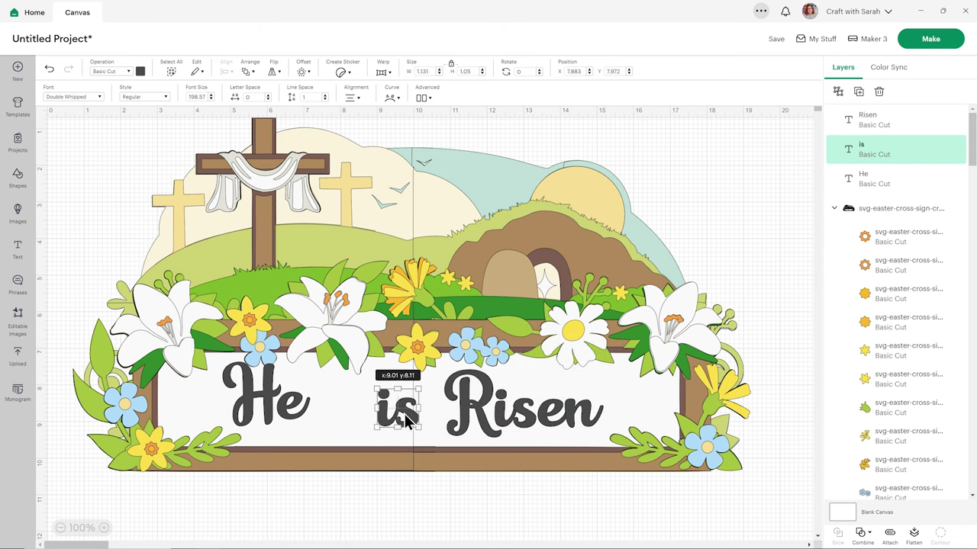
left_click_drag(295, 417, 311, 419)
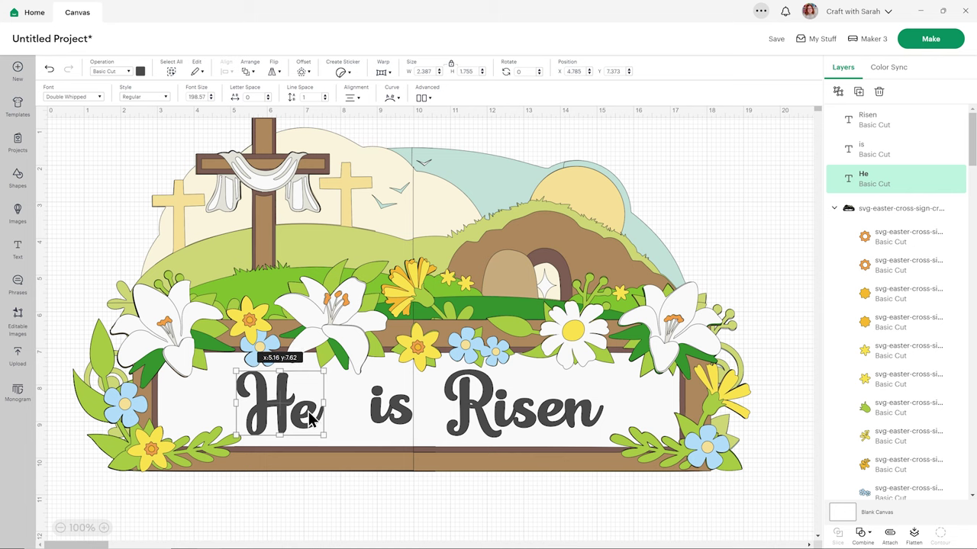
left_click_drag(390, 416, 372, 415)
left_click_drag(467, 412, 428, 413)
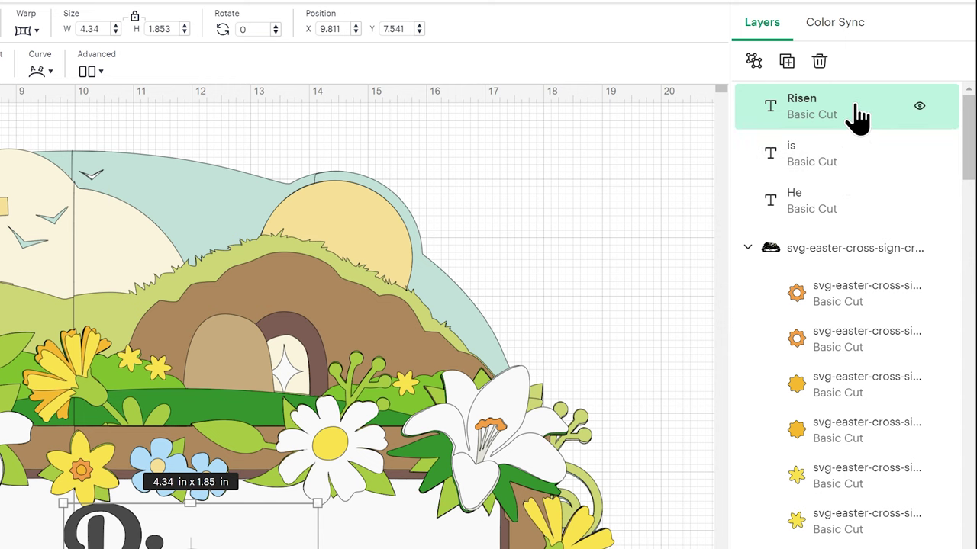
Step: Resize the three words together to about 9.41 by 1.94 in and reposition them within the white sign panel
left_click(835, 162, "shift")
left_click(816, 205, "shift")
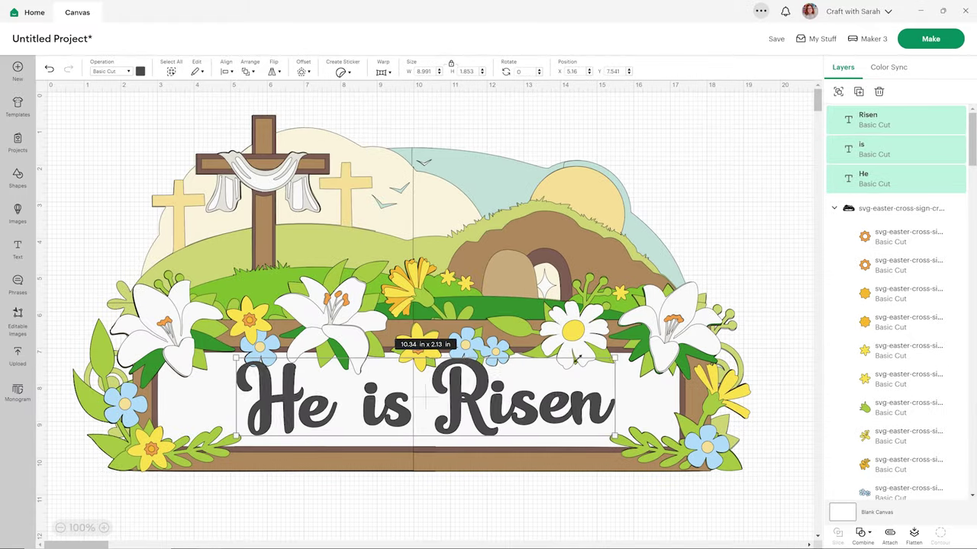
left_click_drag(577, 359, 581, 383)
left_click_drag(550, 420, 549, 412)
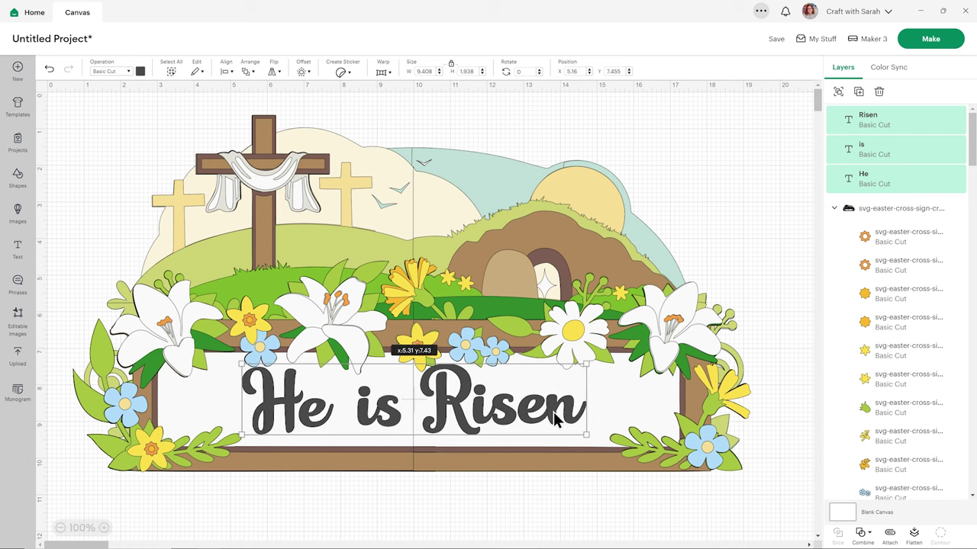
Step: Recolor all three words with the golden yellow material color and fine-tune their position on the white panel
left_click(139, 72)
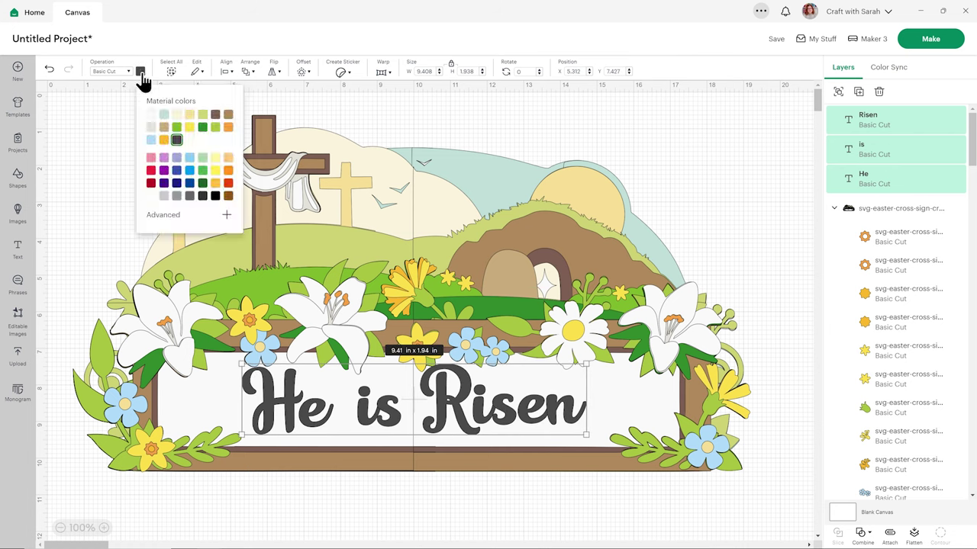
left_click(164, 140)
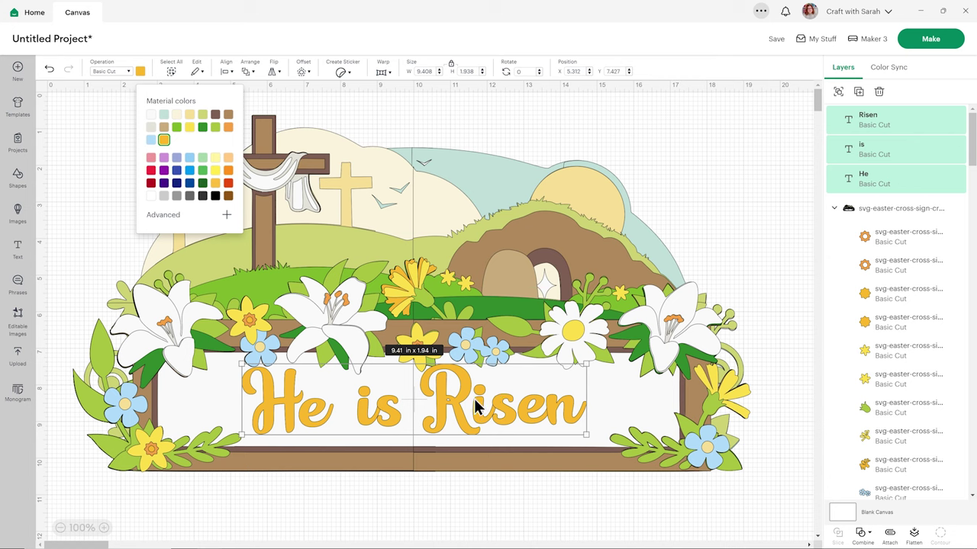
left_click_drag(458, 397, 459, 399)
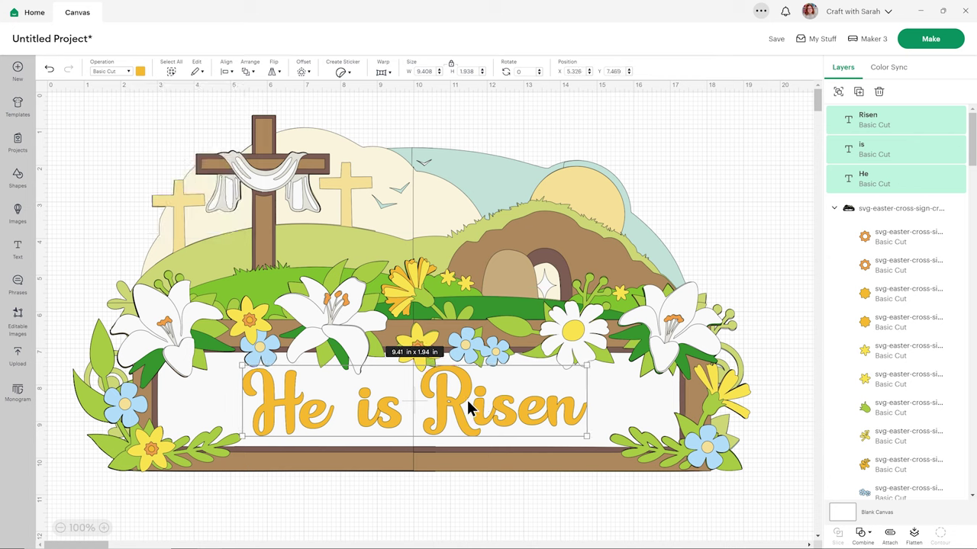
left_click_drag(460, 408, 458, 411)
left_click(459, 511)
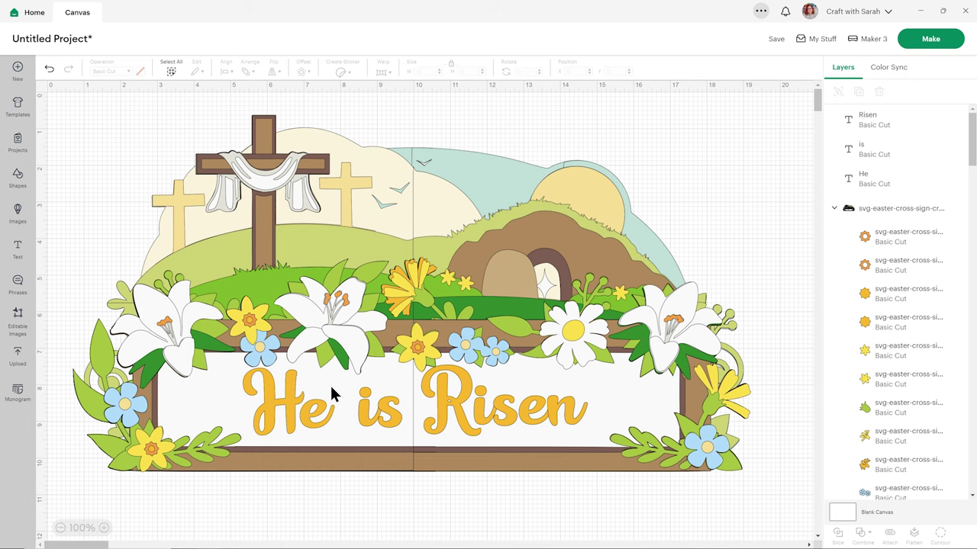
Step: Create a 0.15 in offset around the "He" text with rounded corners and welded offsets
left_click(295, 386)
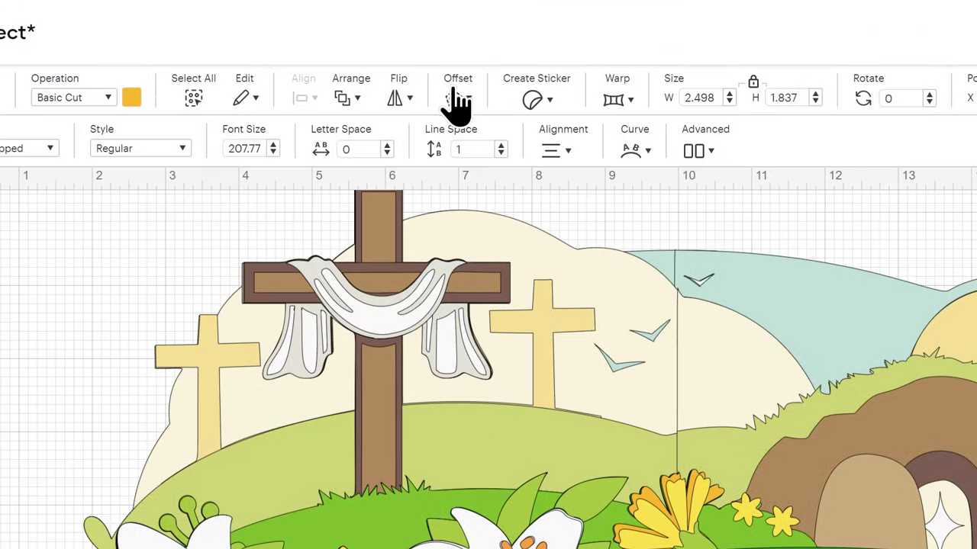
left_click(458, 99)
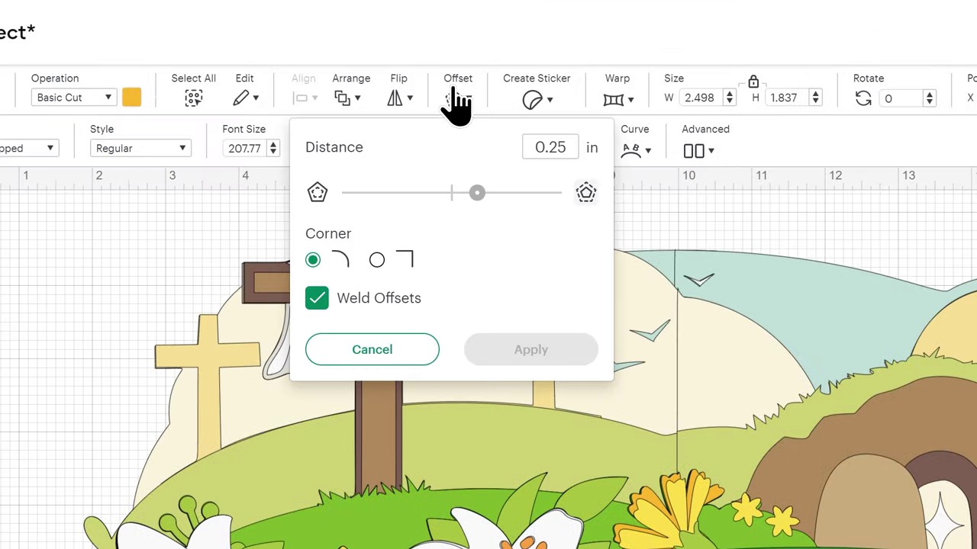
left_click_drag(478, 200, 468, 204)
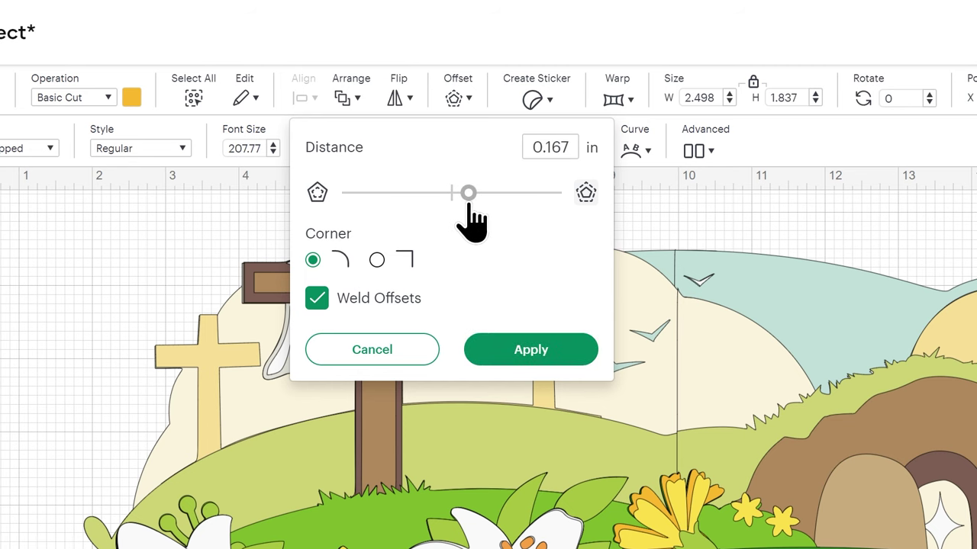
left_click_drag(551, 148, 593, 163)
type("5")
left_click(565, 298)
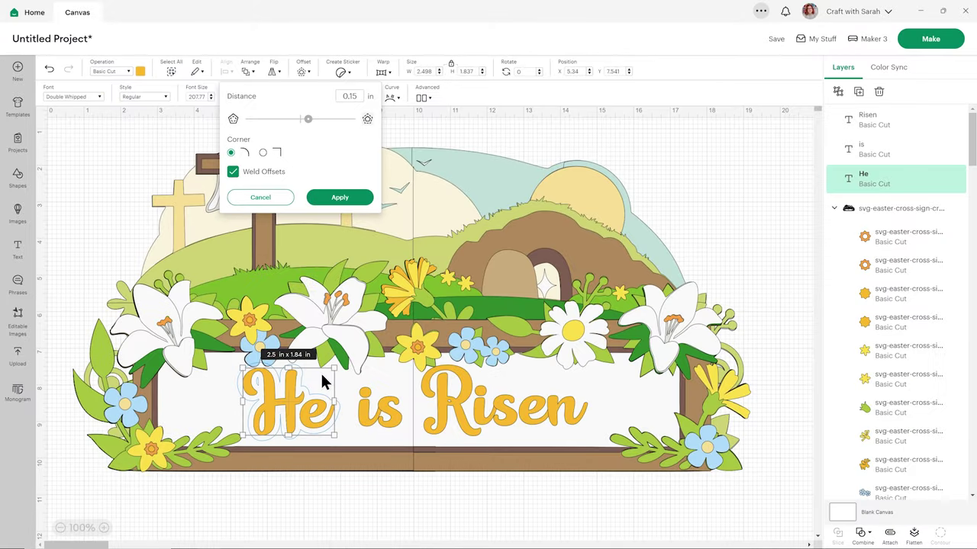
left_click(347, 200)
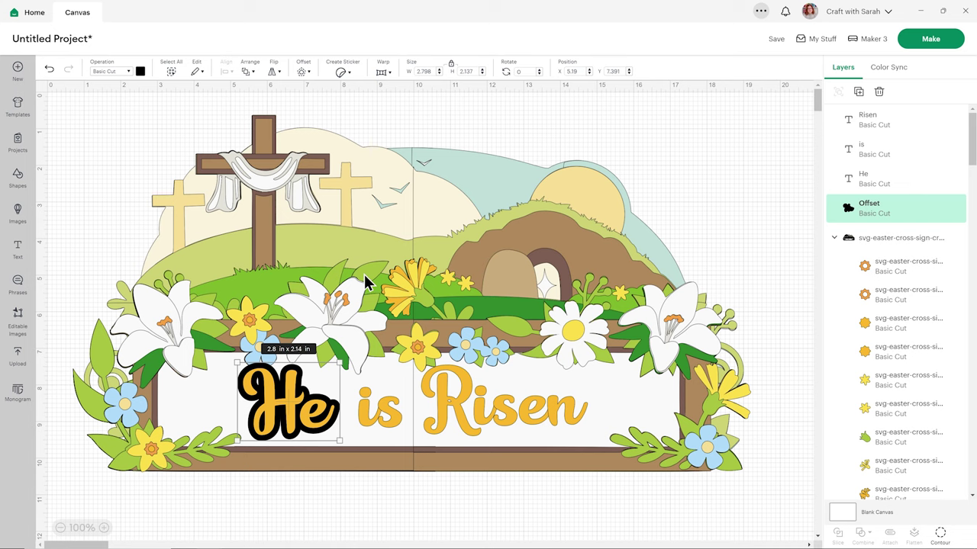
Step: Color the offset behind "He" cream to match the clouds and hide its small inner contour
left_click(140, 72)
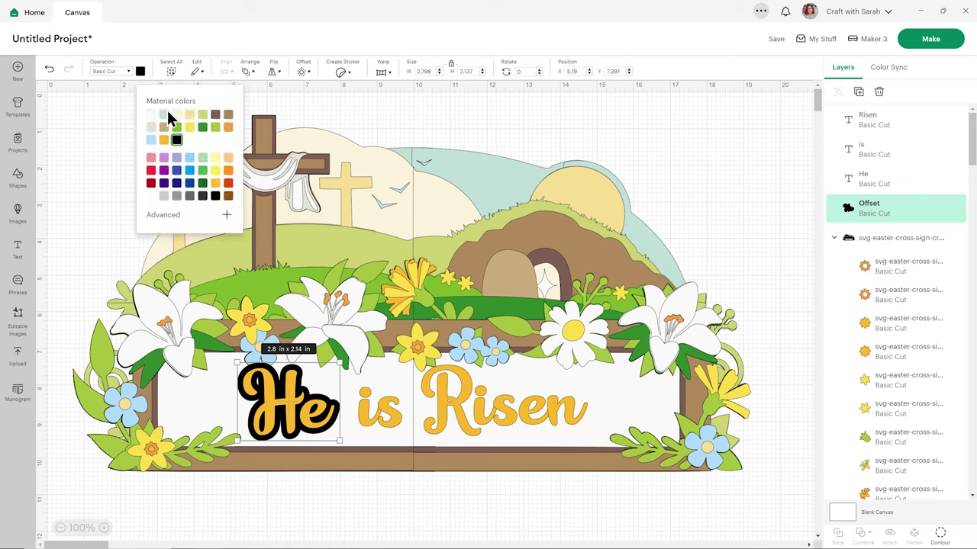
left_click(176, 115)
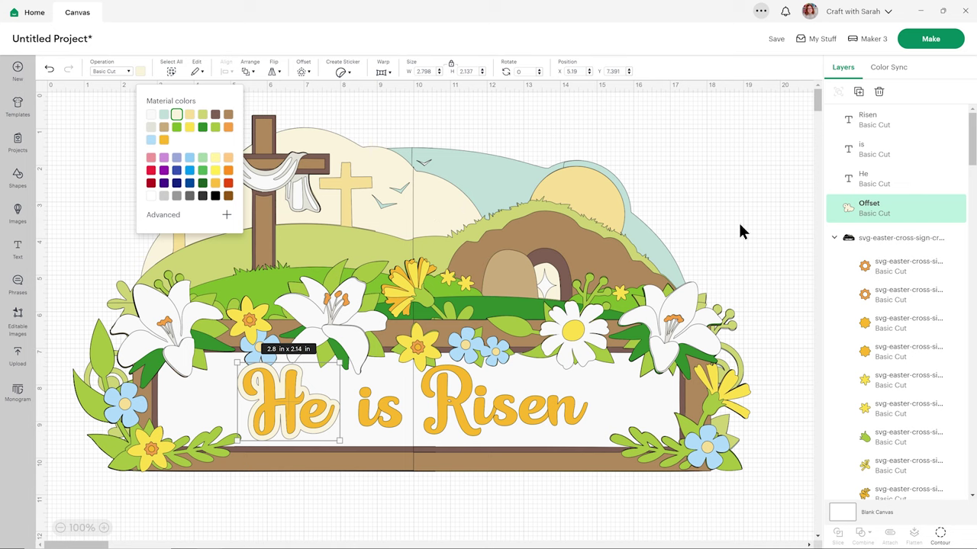
left_click(904, 220)
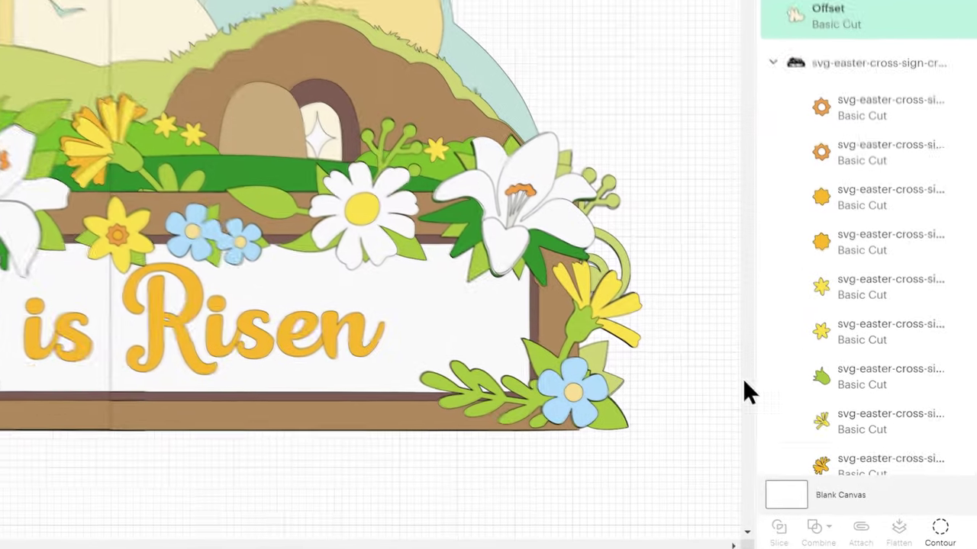
left_click(940, 528)
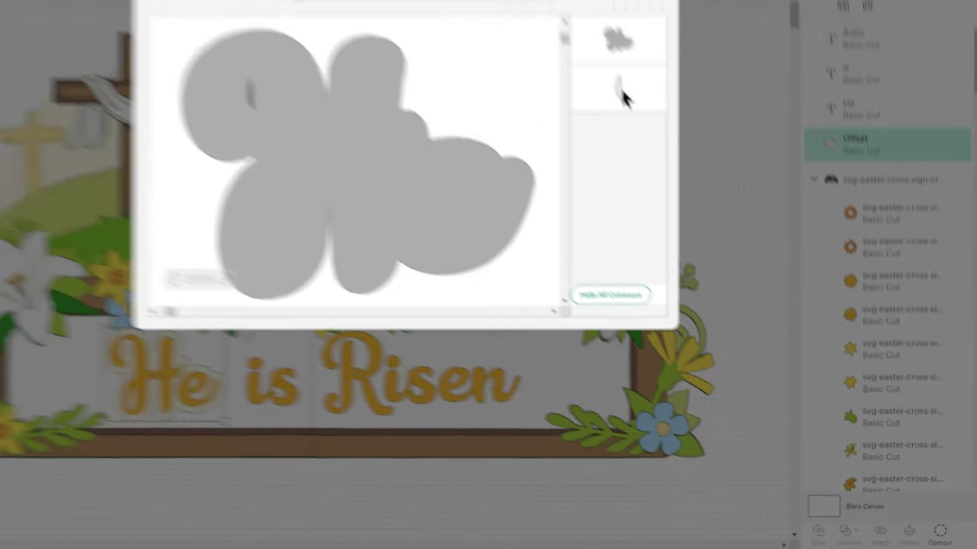
left_click(671, 162)
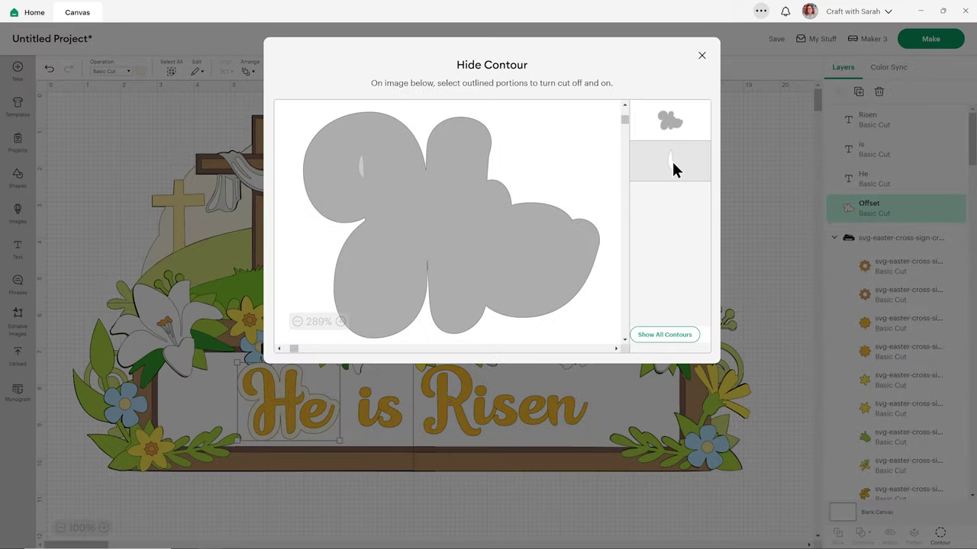
left_click(699, 58)
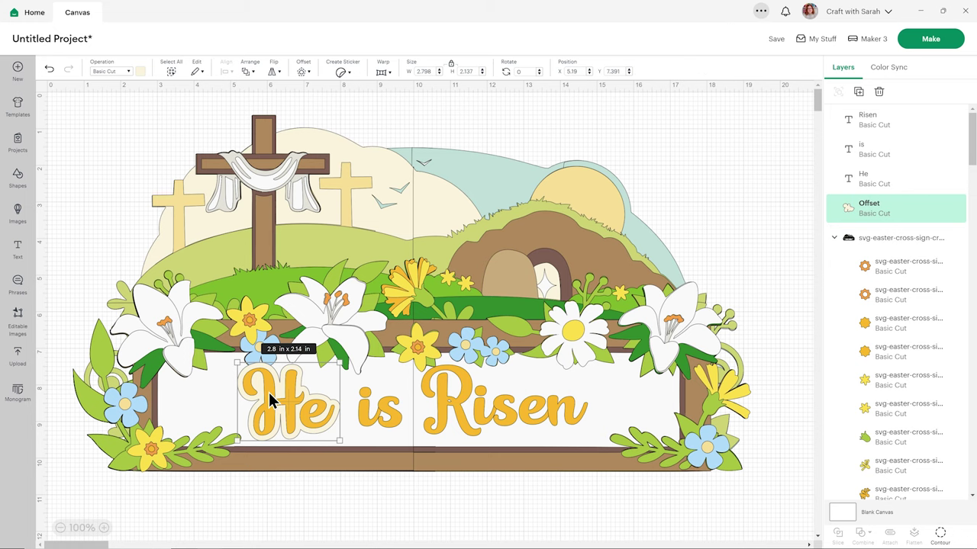
Step: Create a 0.15 in offset around the word "is" and color it the same cream
left_click(373, 408)
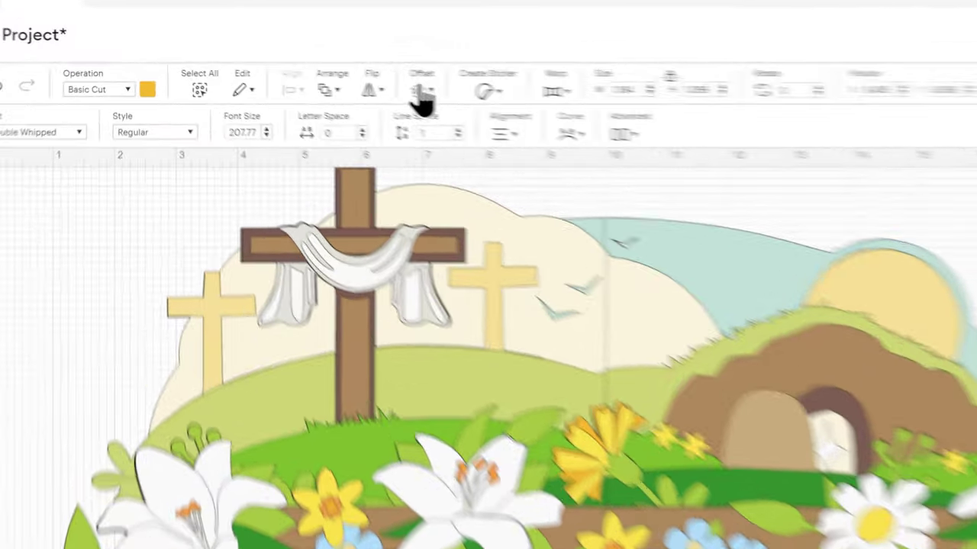
left_click(421, 92)
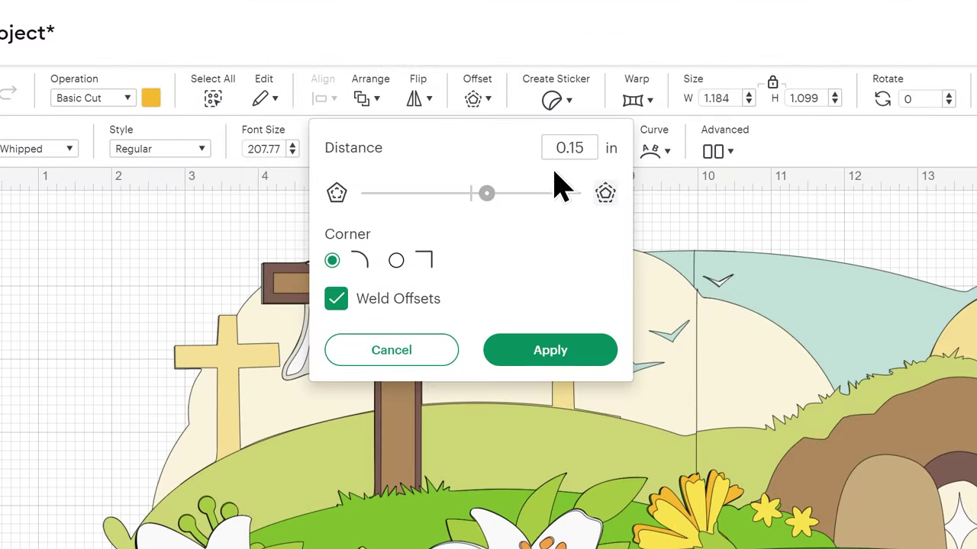
left_click(584, 355)
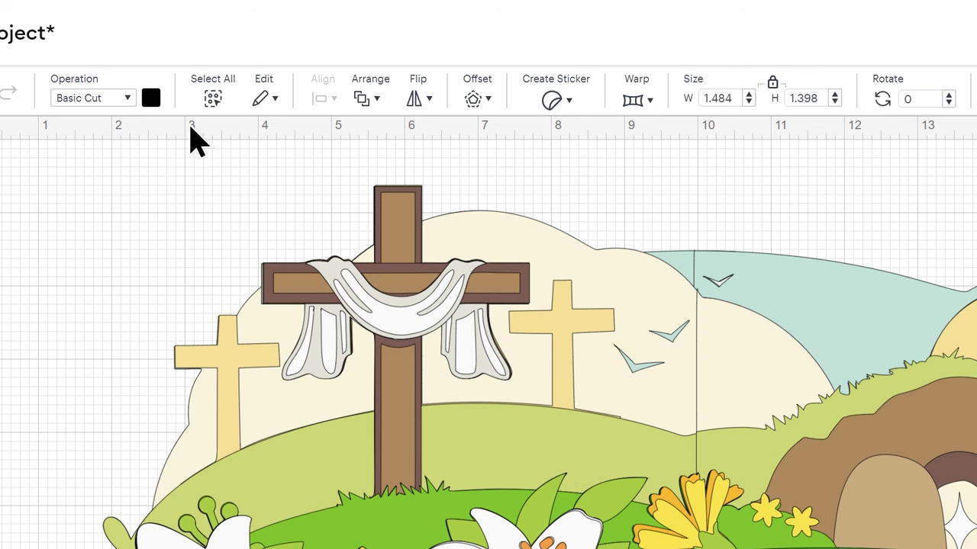
left_click(150, 97)
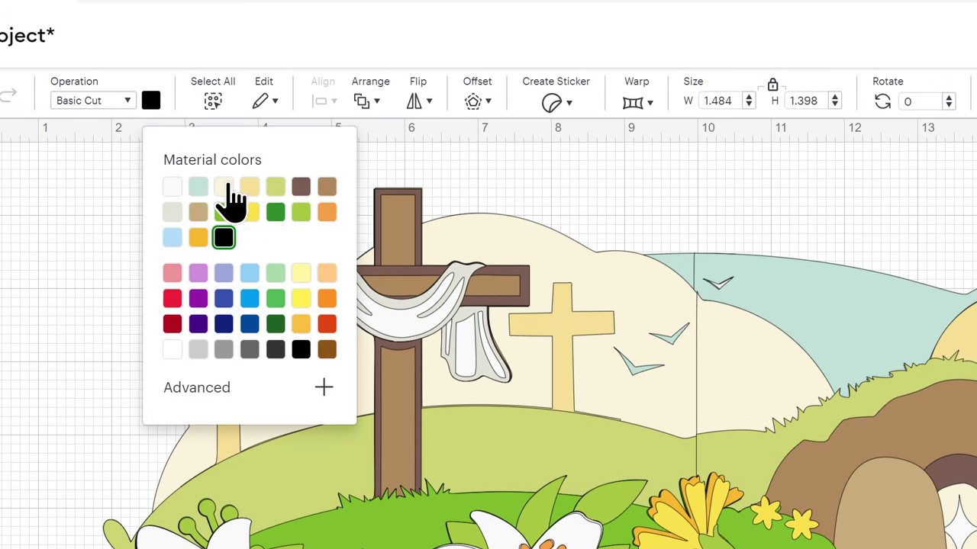
left_click(225, 186)
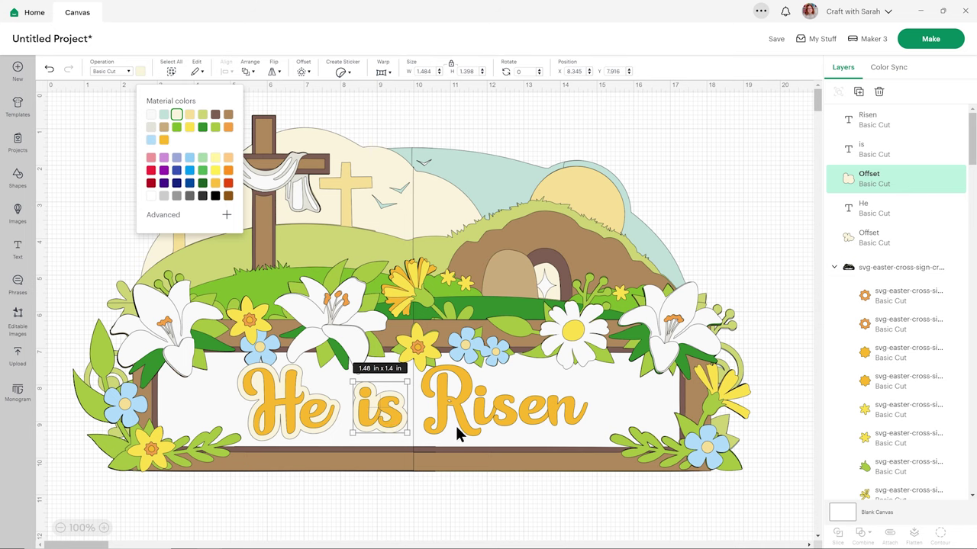
Step: Create a 0.15 in offset around the word "Risen" and color it the same cream
left_click(501, 418)
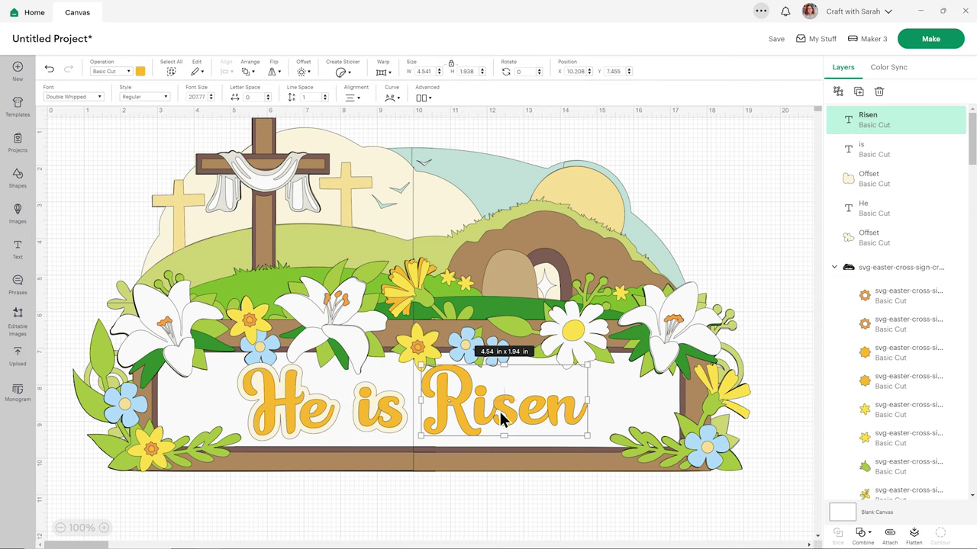
left_click(302, 71)
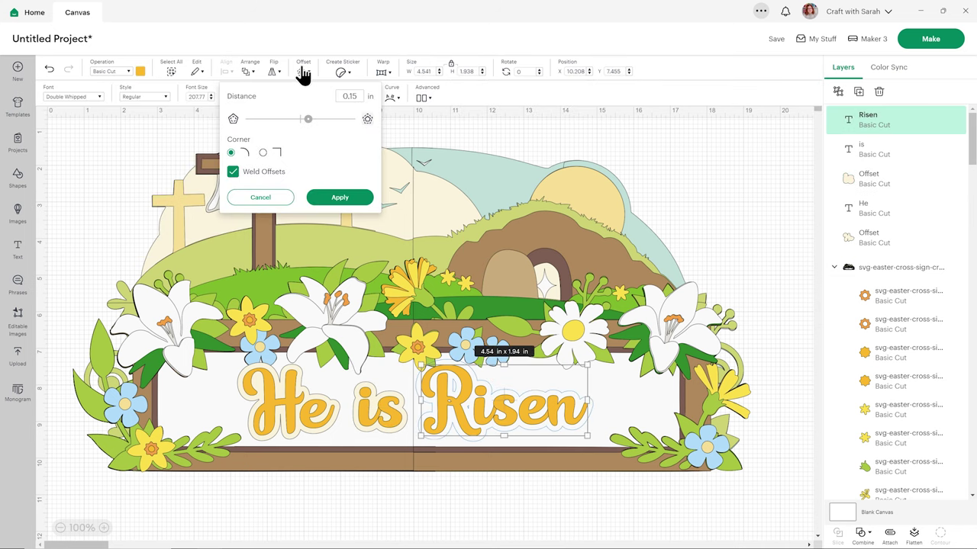
left_click(340, 200)
left_click(141, 72)
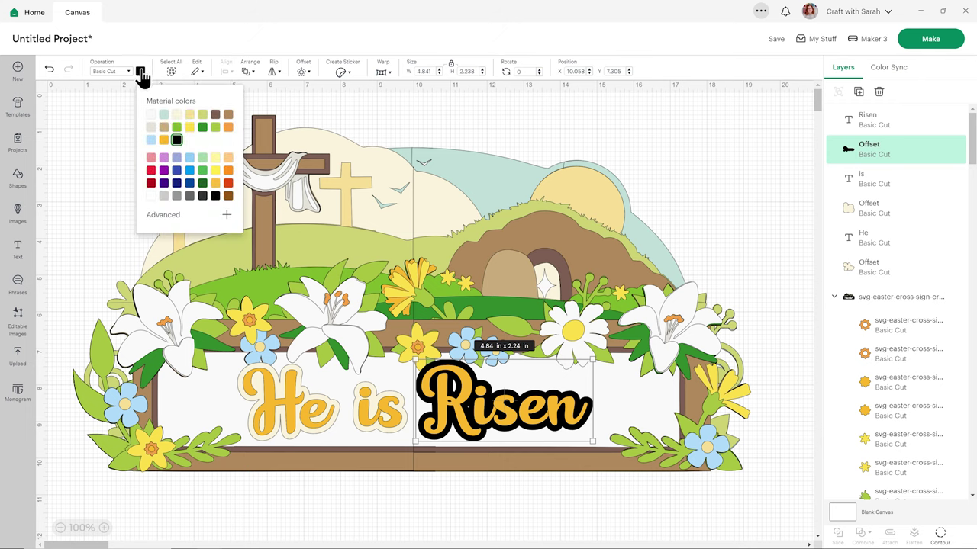
left_click(176, 114)
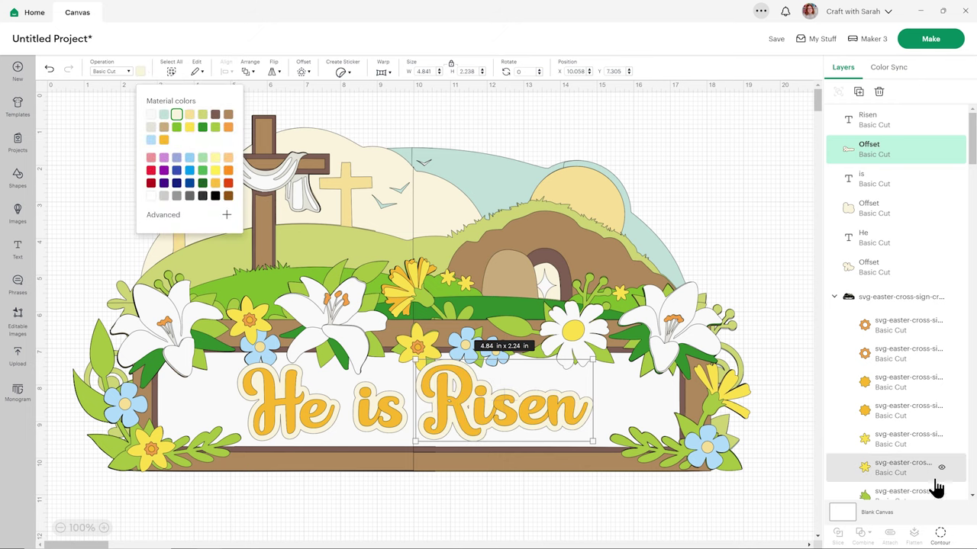
Step: Hide the two small inner contours in the offset behind "Risen"
left_click(939, 534)
left_click(677, 166)
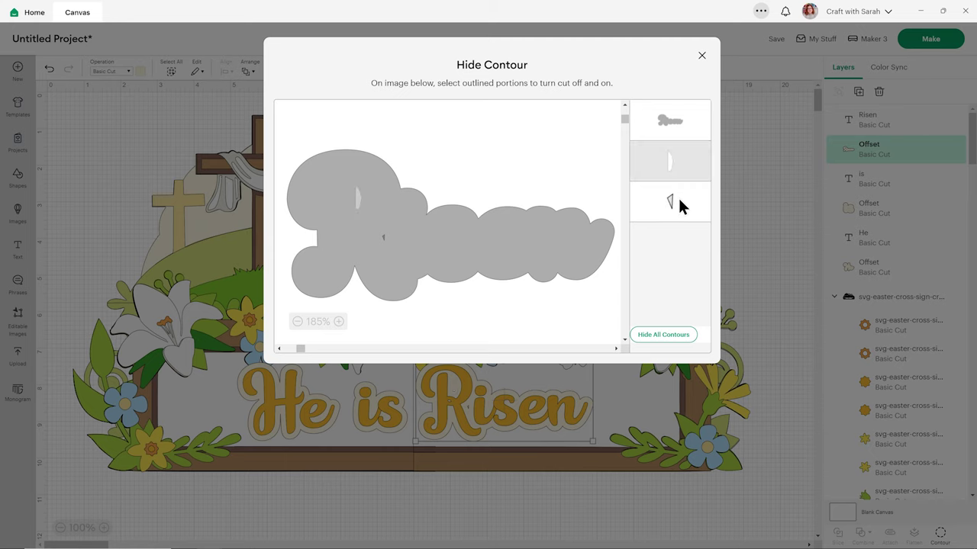
left_click(679, 205)
left_click(702, 55)
left_click(793, 181)
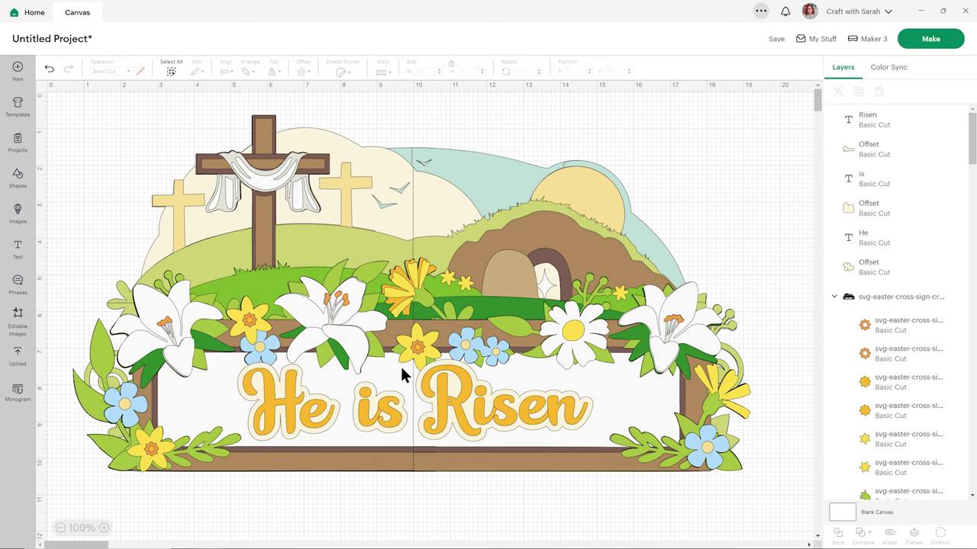
Step: Send the design to cut preparation without saving the project and look through the list of prepared mats
left_click(926, 39)
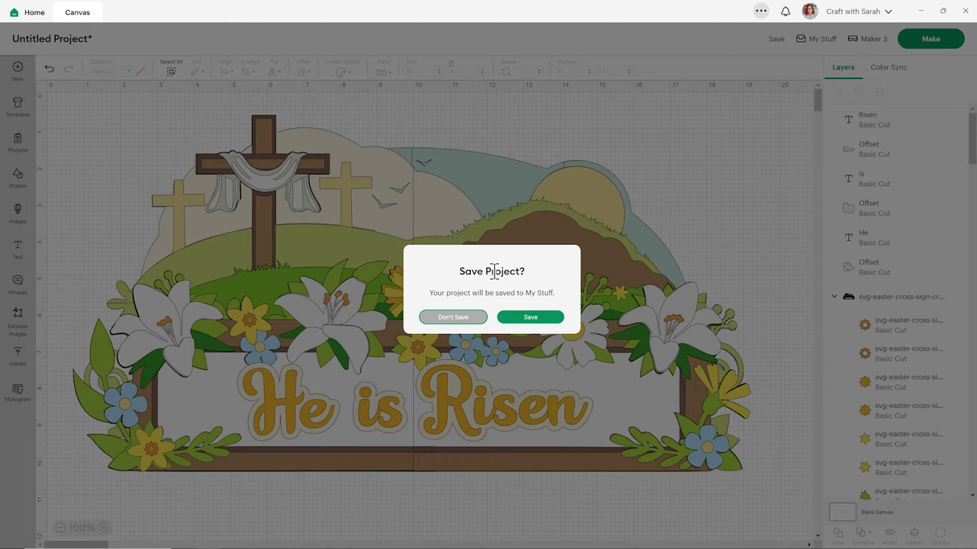
left_click(447, 317)
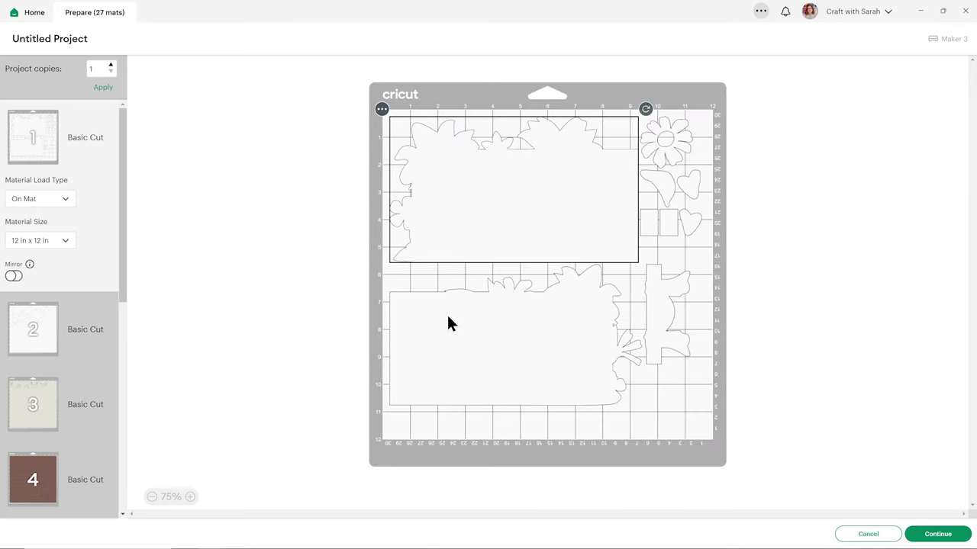
scroll(92, 255, "down", 10)
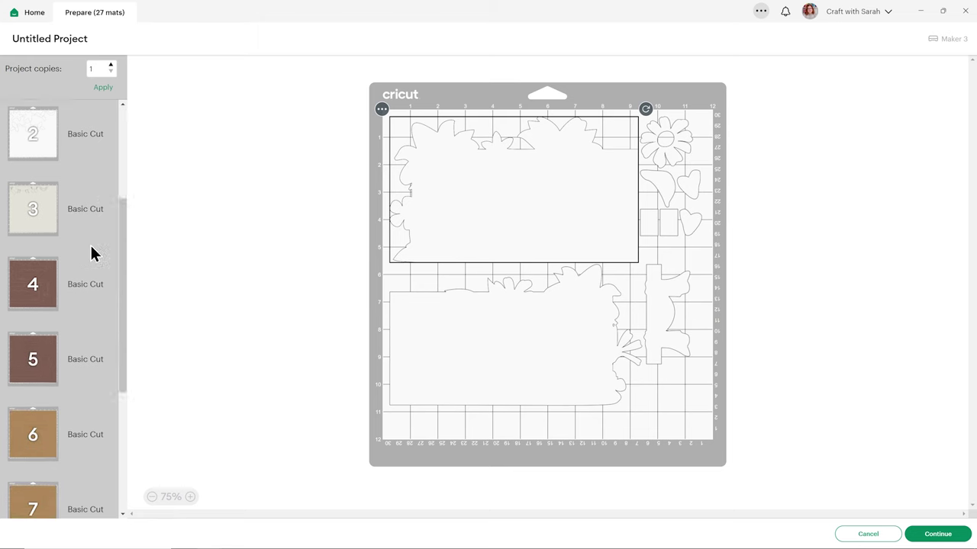
left_click_drag(122, 333, 120, 457)
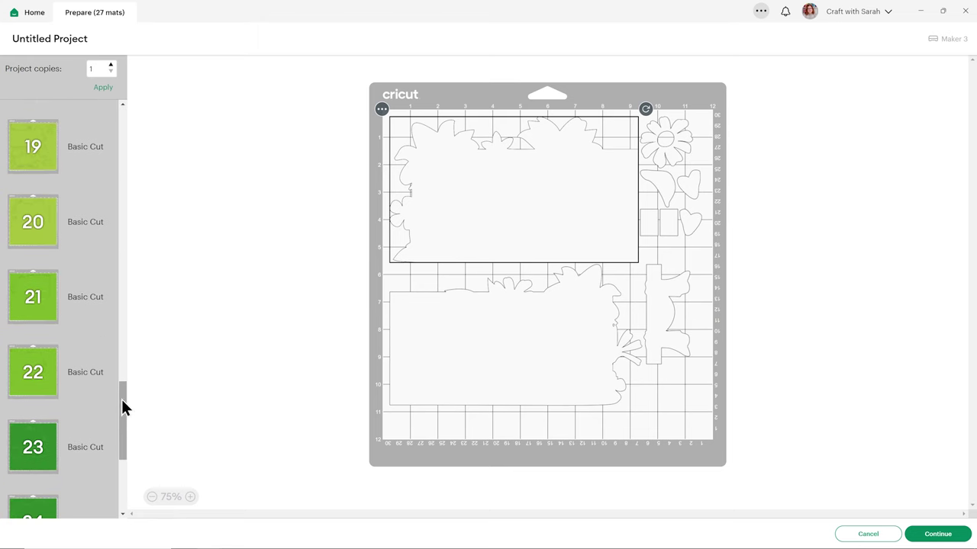